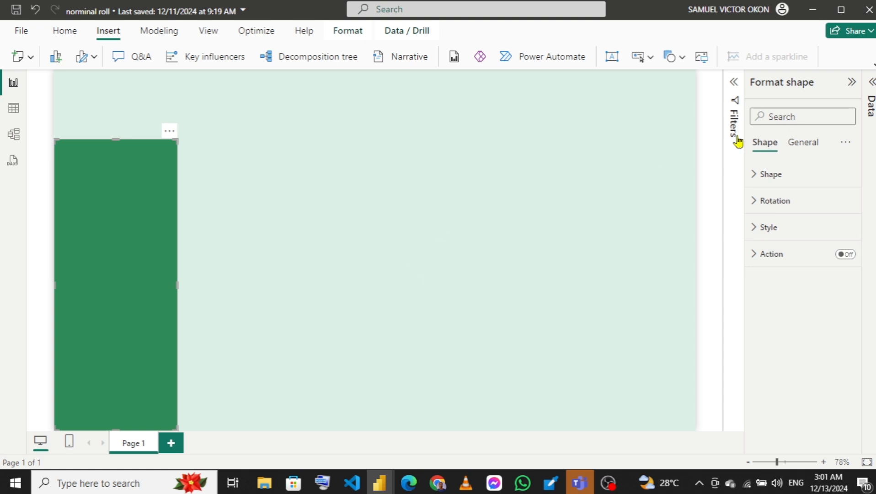
# - Create an empty table named CONFIRMATION MEASURES and load it into the model
pyautogui.click(874, 90)
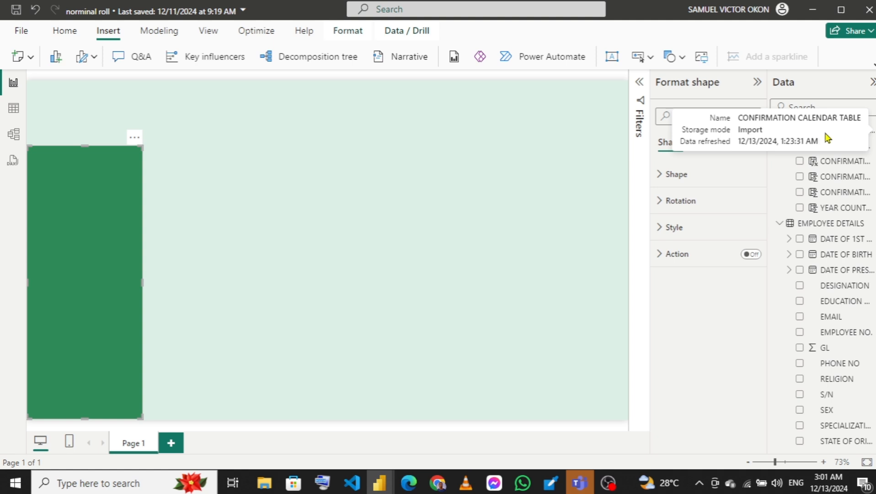
pyautogui.click(64, 39)
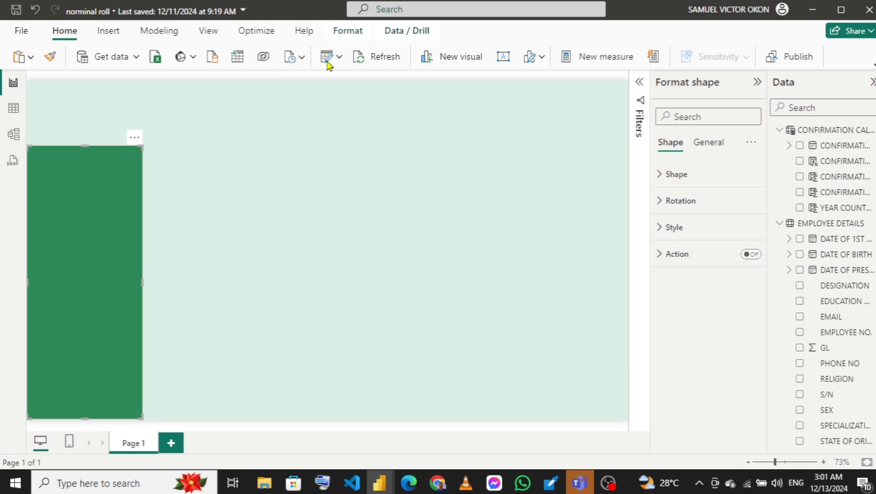
pyautogui.click(239, 60)
pyautogui.click(238, 57)
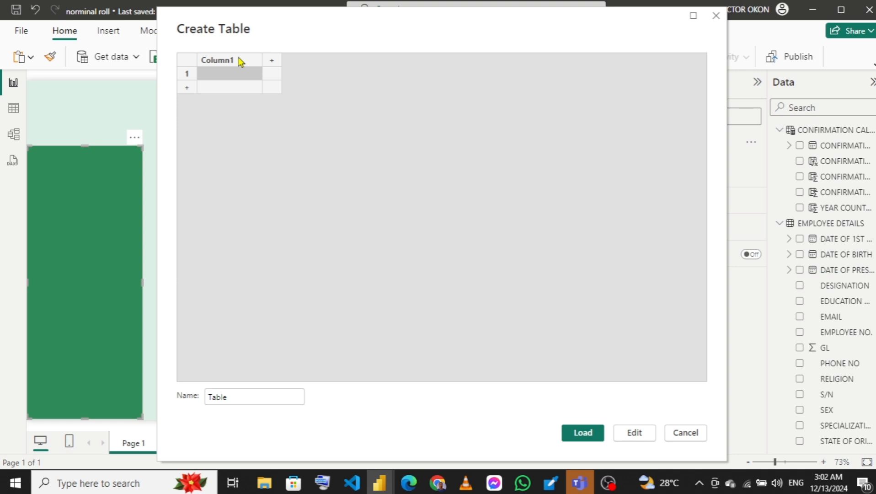
pyautogui.click(236, 397)
pyautogui.press('BackSpace')
pyautogui.press('BackSpace')
pyautogui.press('BackSpace')
pyautogui.press('BackSpace')
pyautogui.press('BackSpace')
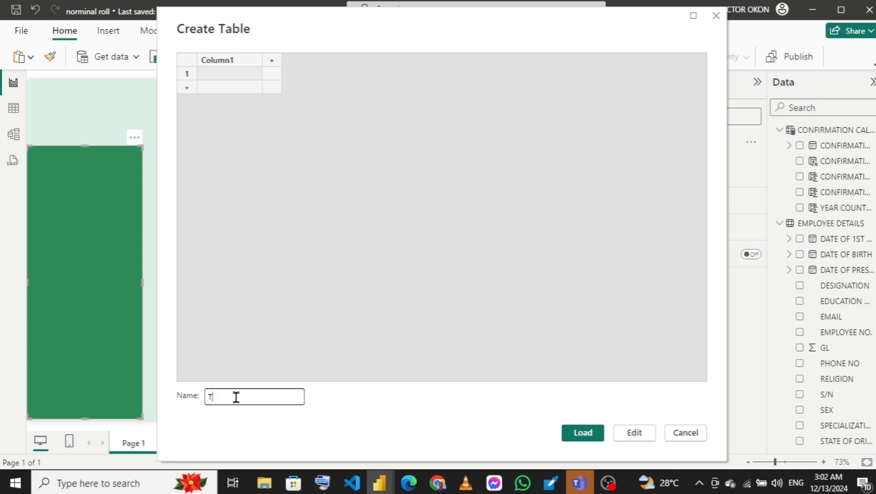
pyautogui.write('con')
pyautogui.press('BackSpace')
pyautogui.press('BackSpace')
pyautogui.press('BackSpace')
pyautogui.write('CONFIG')
pyautogui.press('BackSpace')
pyautogui.write('RMATION MEASURES')
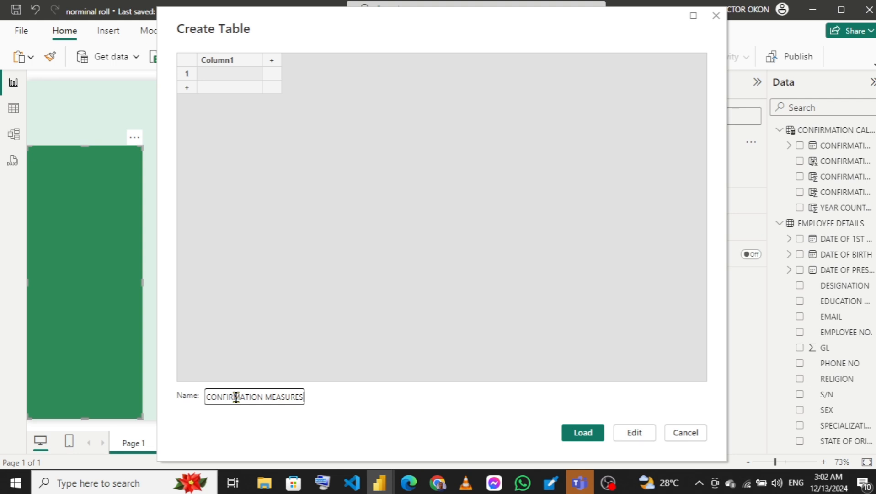
pyautogui.click(581, 433)
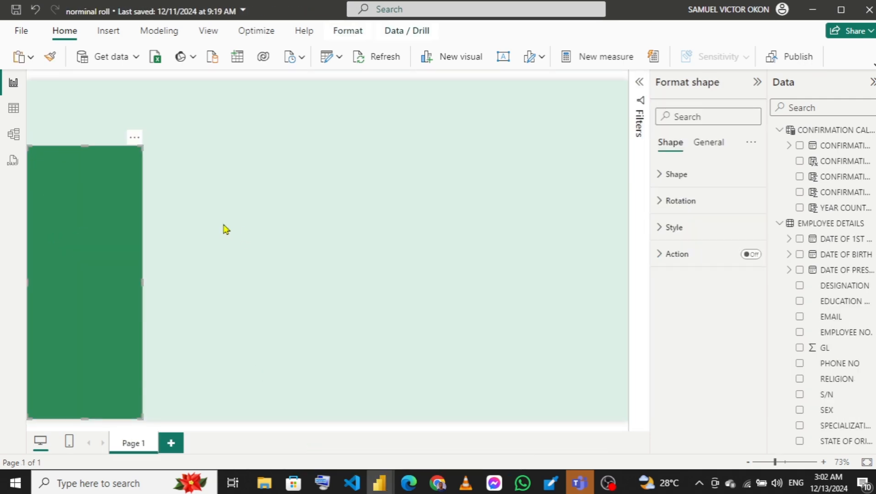
# - Switch to the NORNIMAL ROLL DASHBOARD report and open its Confirmation Dashboard page
pyautogui.moveTo(383, 489)
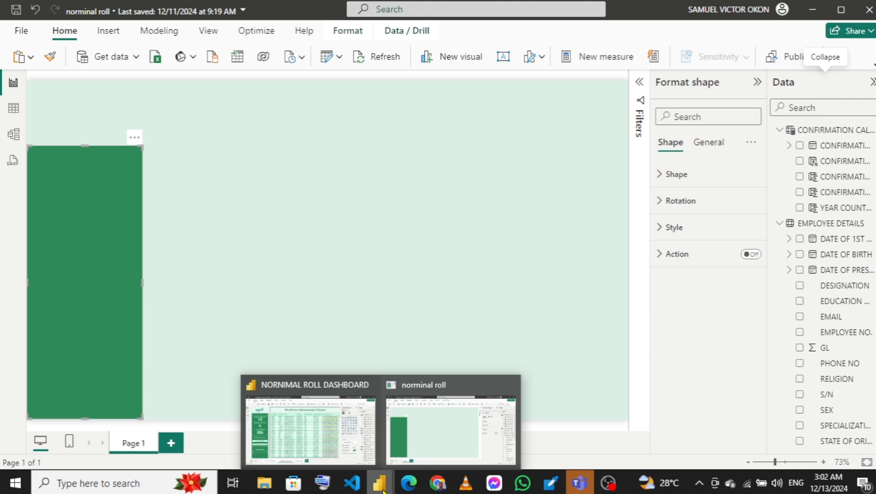
pyautogui.click(313, 414)
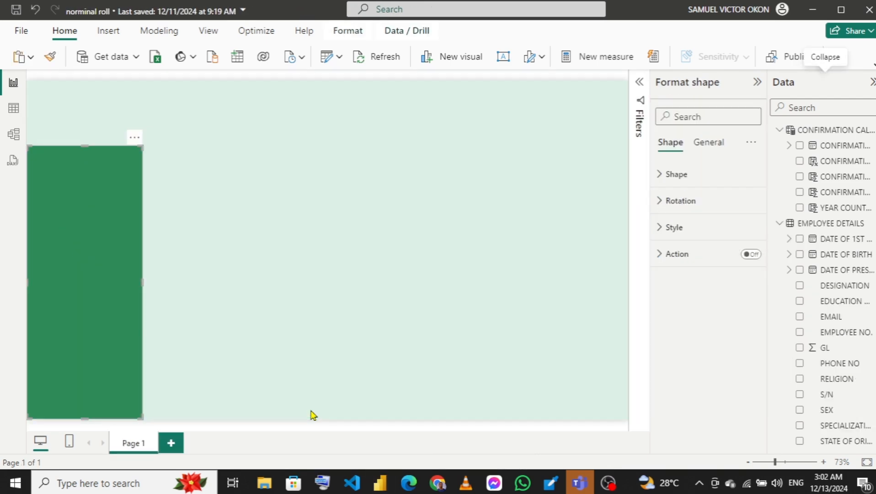
pyautogui.moveTo(378, 487)
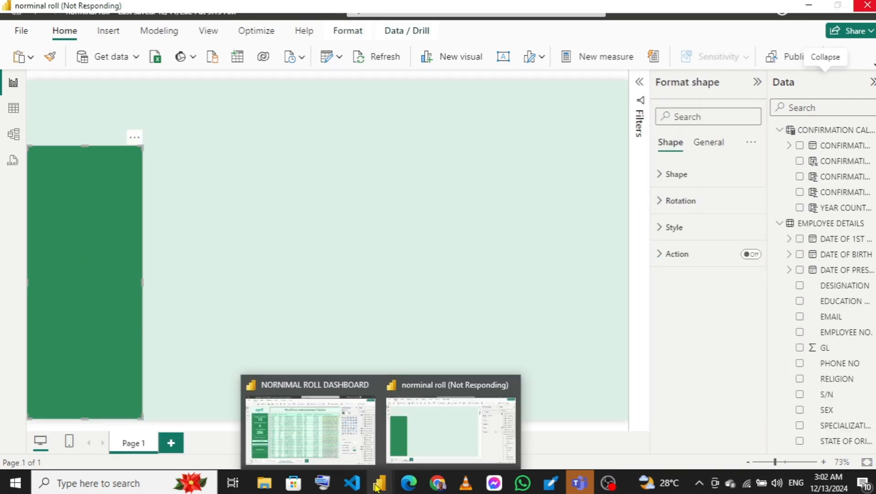
pyautogui.click(320, 442)
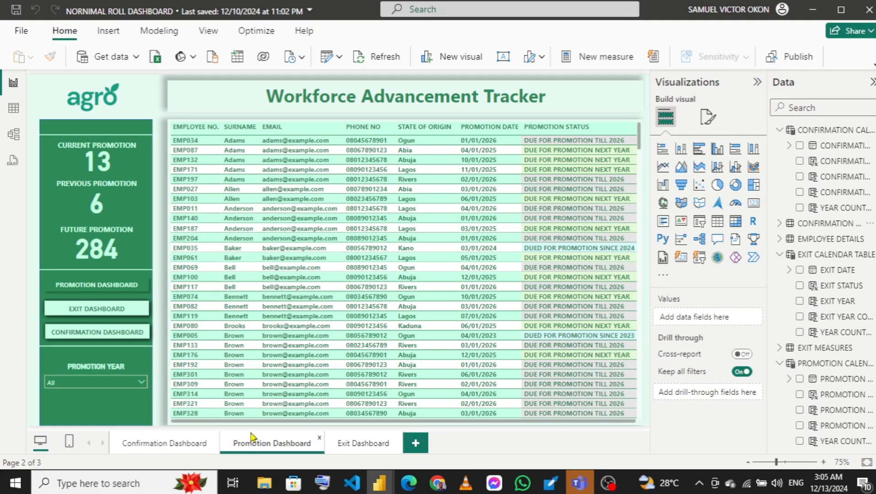
pyautogui.click(145, 444)
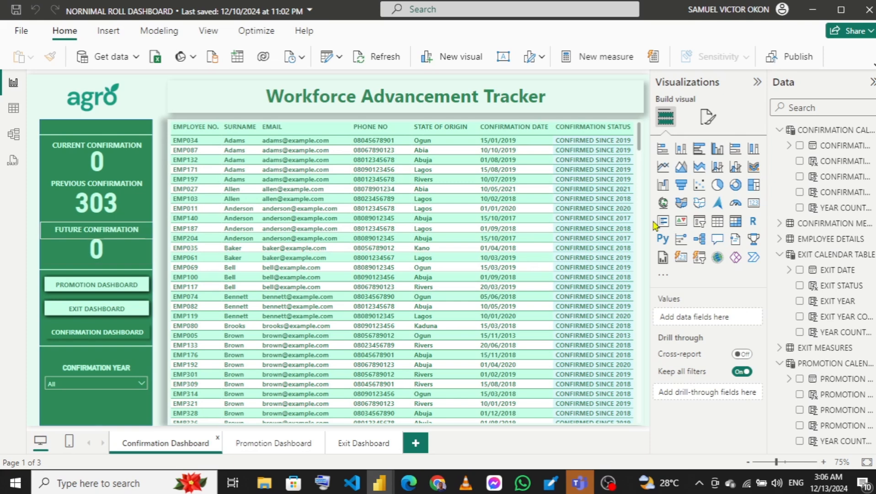
# - Copy the entire formula of the TOTAL EMPLOYEE measure from the confirmation measures table
pyautogui.click(776, 224)
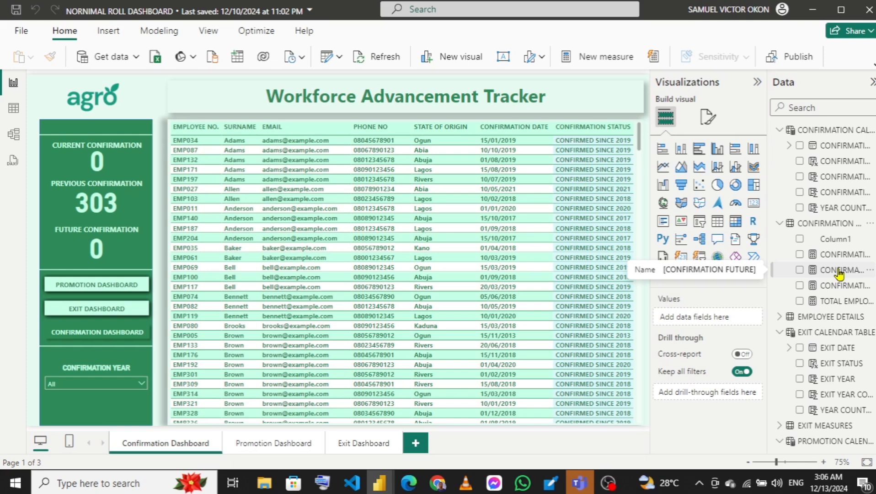
pyautogui.click(845, 302)
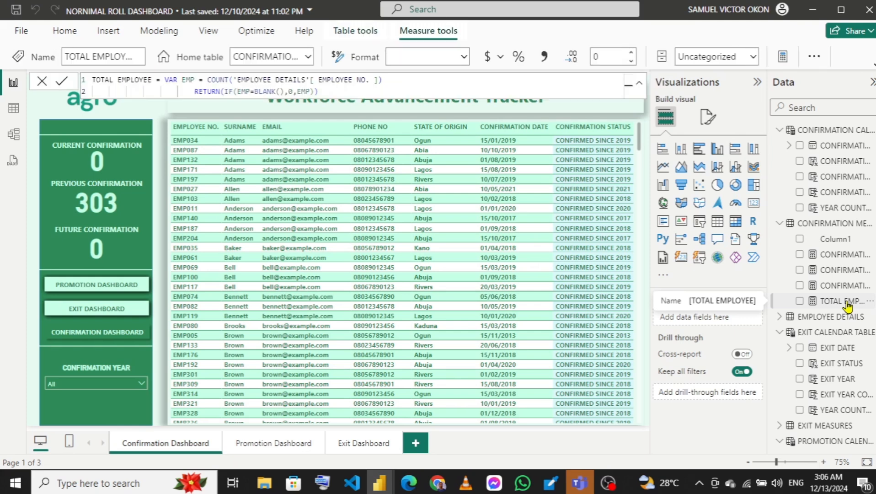
pyautogui.click(347, 91)
pyautogui.hotkey('ctrl', 'a')
pyautogui.hotkey('ctrl', 'c')
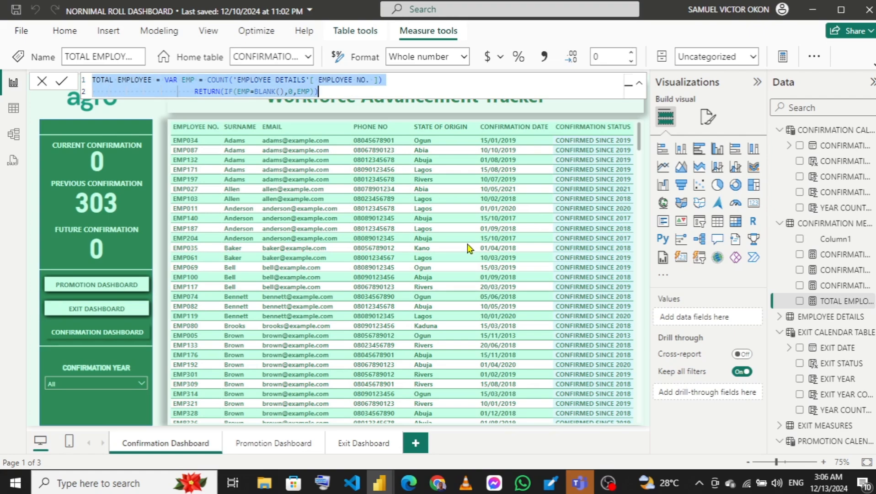
# - In the norminal roll report, add a new measure to CONFIRMATION MEASURES and paste the copied TOTAL EMPLOYEE formula into it
pyautogui.moveTo(382, 489)
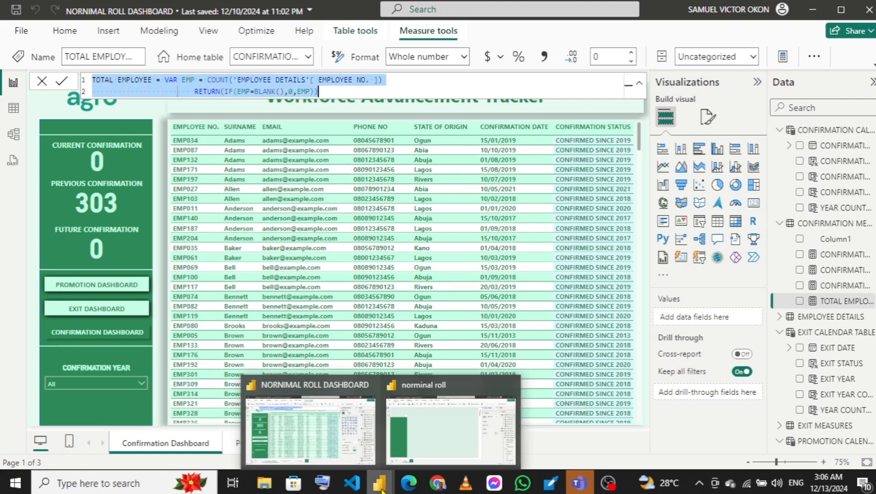
pyautogui.click(453, 440)
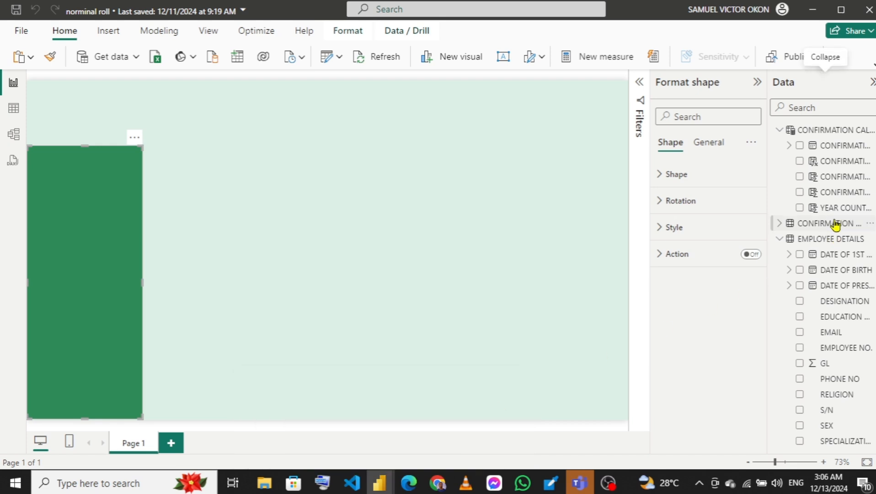
pyautogui.rightClick(811, 225)
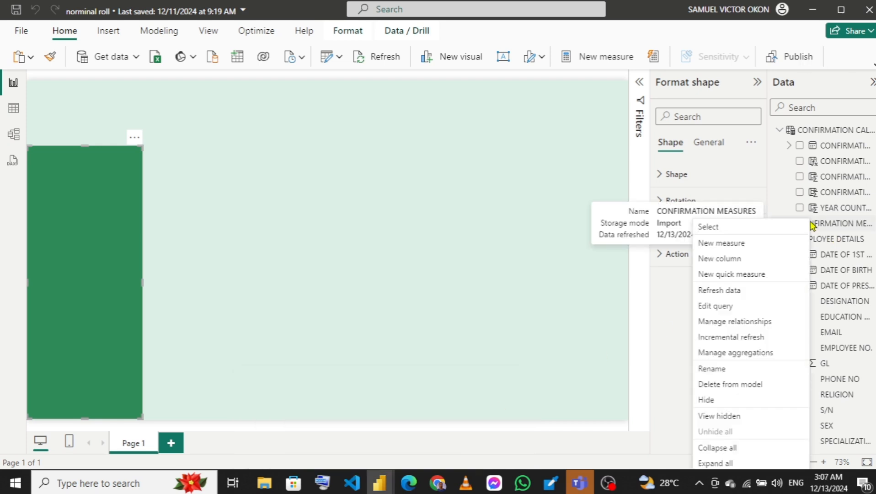
pyautogui.click(723, 244)
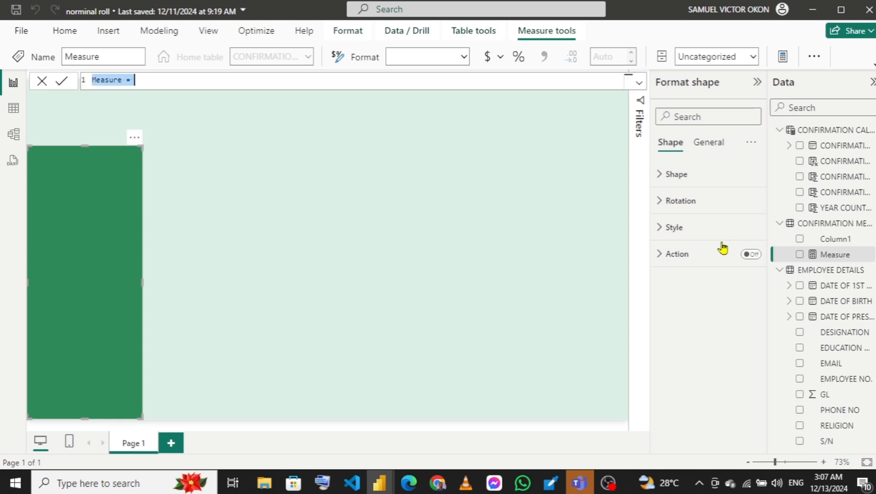
pyautogui.hotkey('ctrl', 'v')
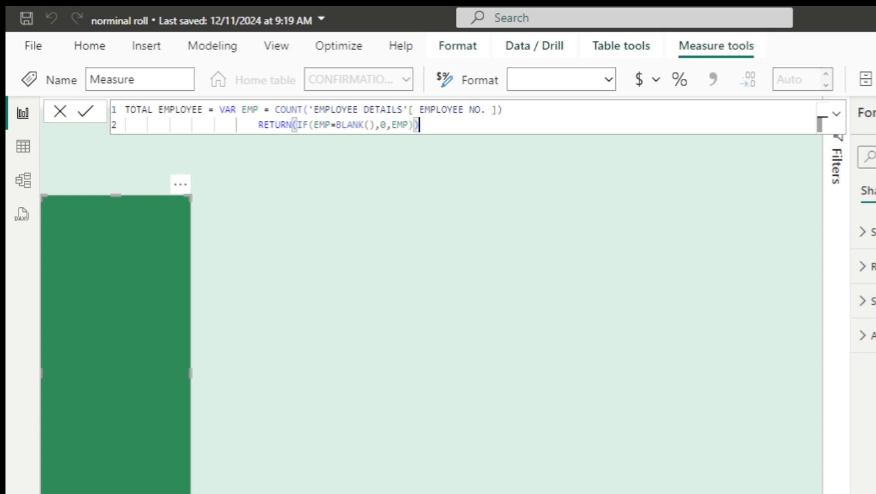
# - Insert a line break before RETURN in the TOTAL EMPLOYEE formula and commit the measure
pyautogui.doubleClick(259, 125)
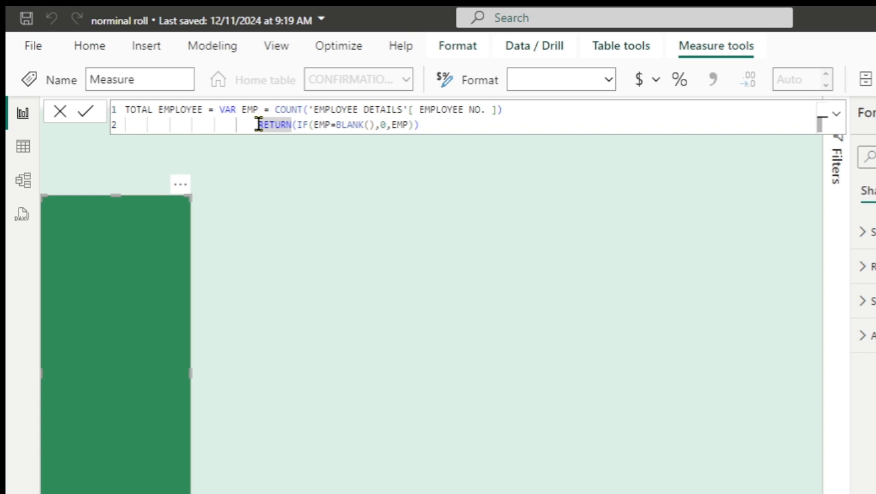
pyautogui.click(258, 124)
pyautogui.press('Return')
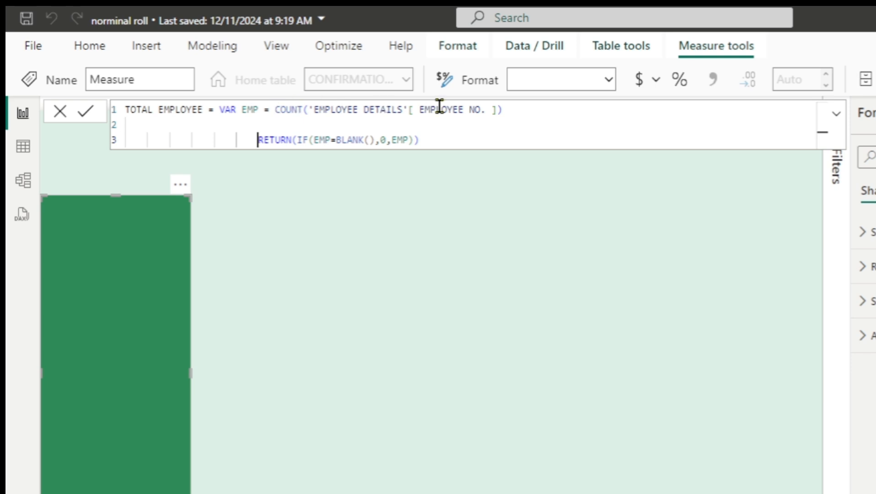
pyautogui.click(440, 143)
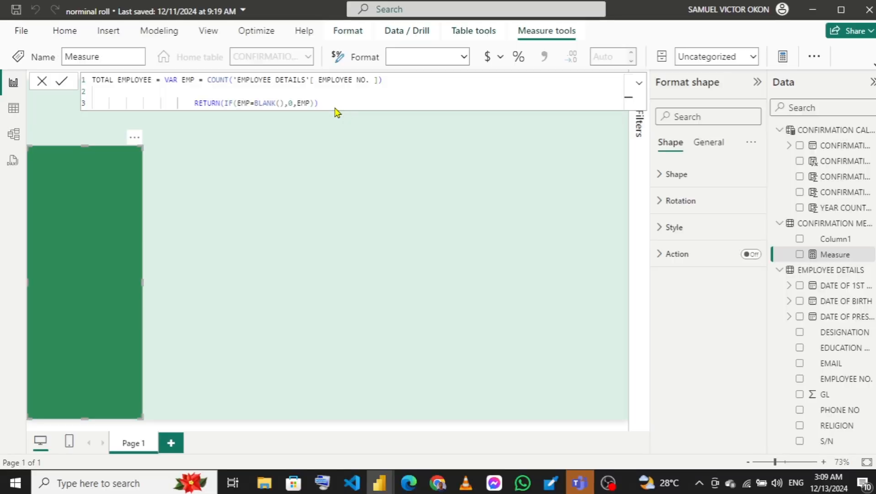
pyautogui.press('Return')
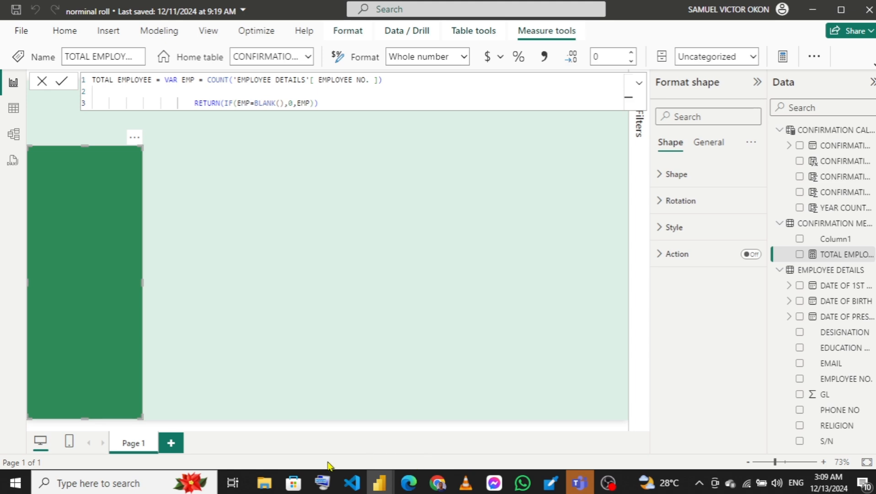
# - Switch to the NORNIMAL ROLL DASHBOARD report and copy the entire formula of the CONFIRMATION CURRENT measure
pyautogui.moveTo(366, 492)
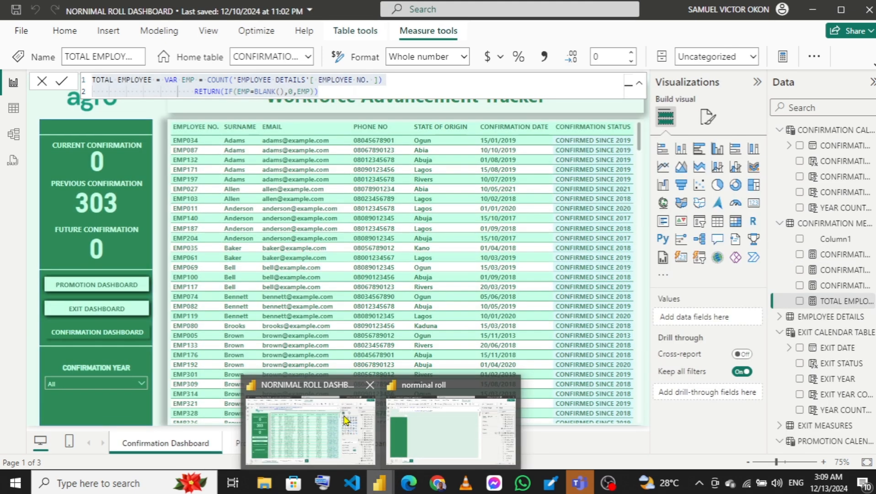
pyautogui.click(346, 420)
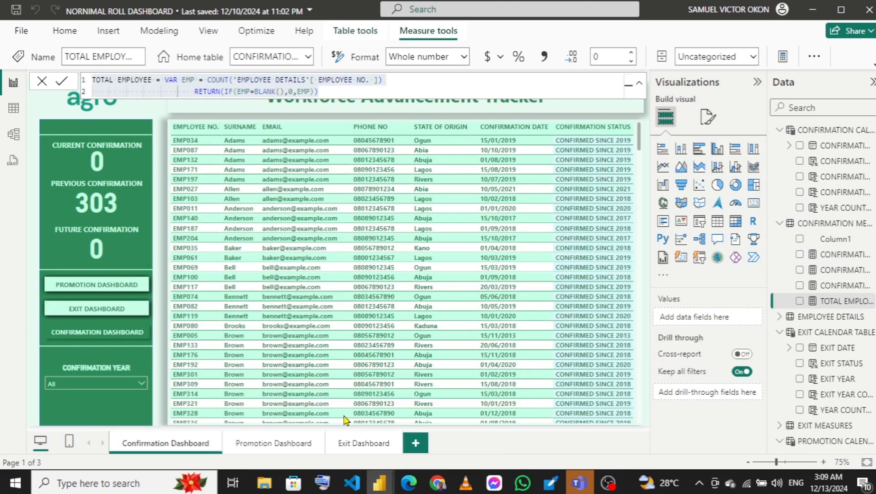
pyautogui.click(840, 256)
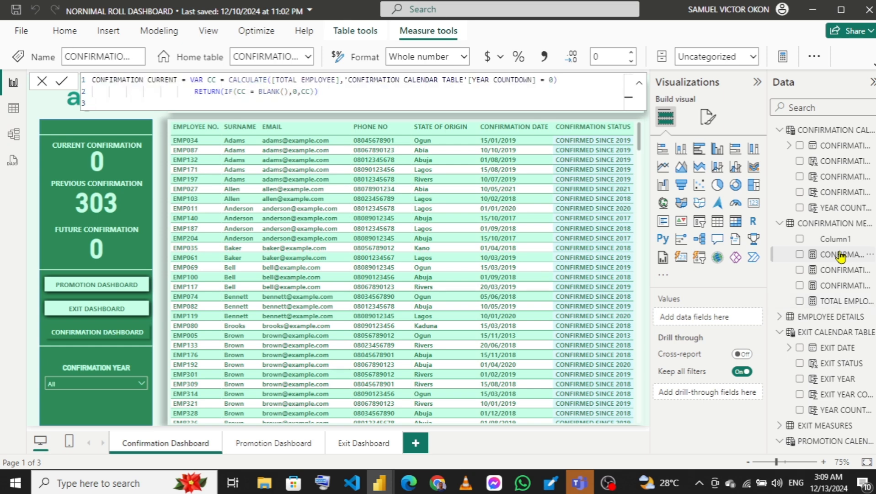
pyautogui.hotkey('ctrl', 'a')
pyautogui.hotkey('ctrl', 'c')
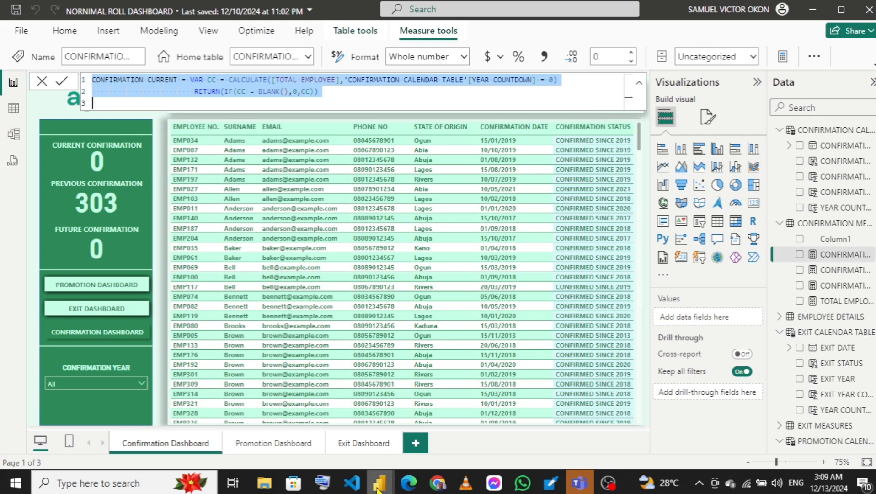
# - In the norminal roll report, add the CONFIRMATION CURRENT measure to CONFIRMATION MEASURES from the copied formula and commit it
pyautogui.moveTo(380, 482)
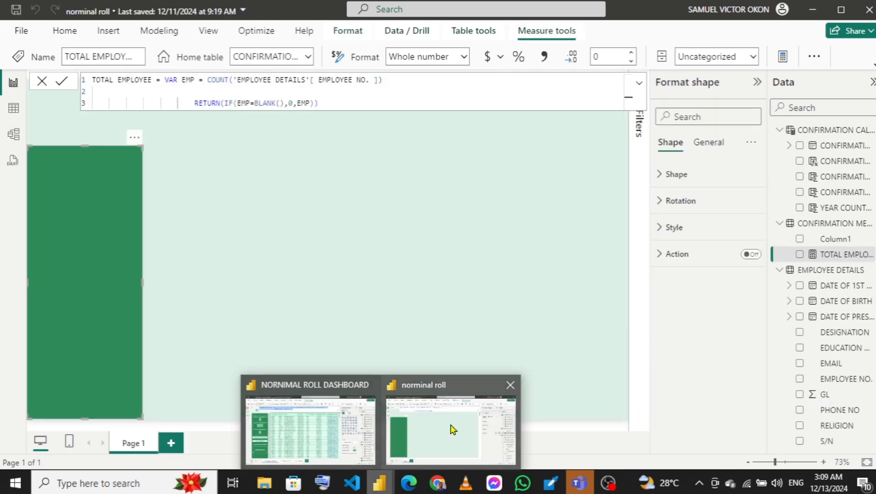
pyautogui.click(453, 429)
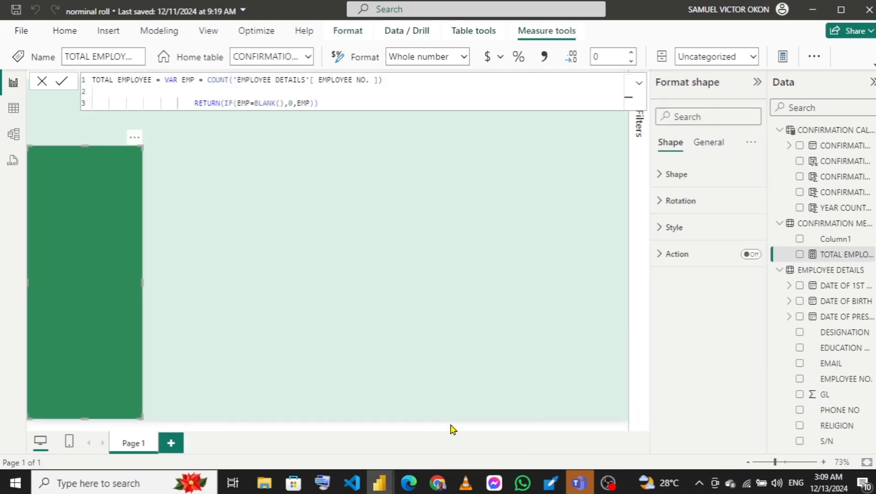
pyautogui.rightClick(815, 226)
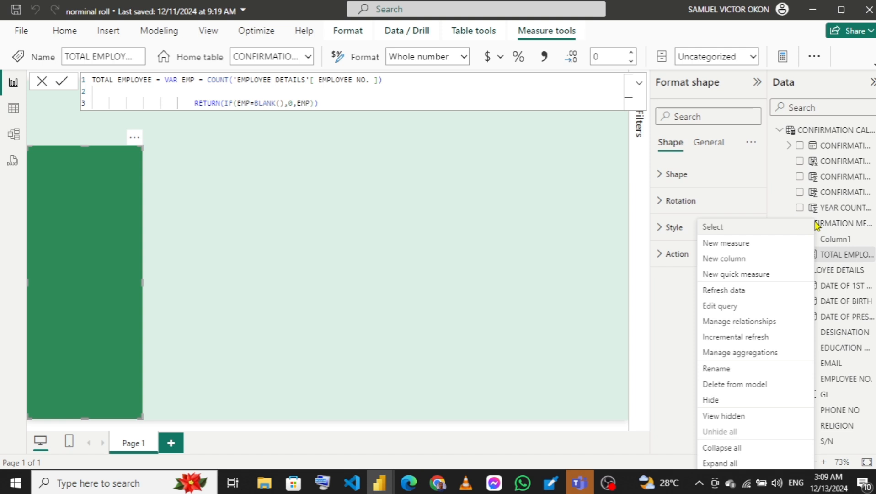
pyautogui.click(741, 241)
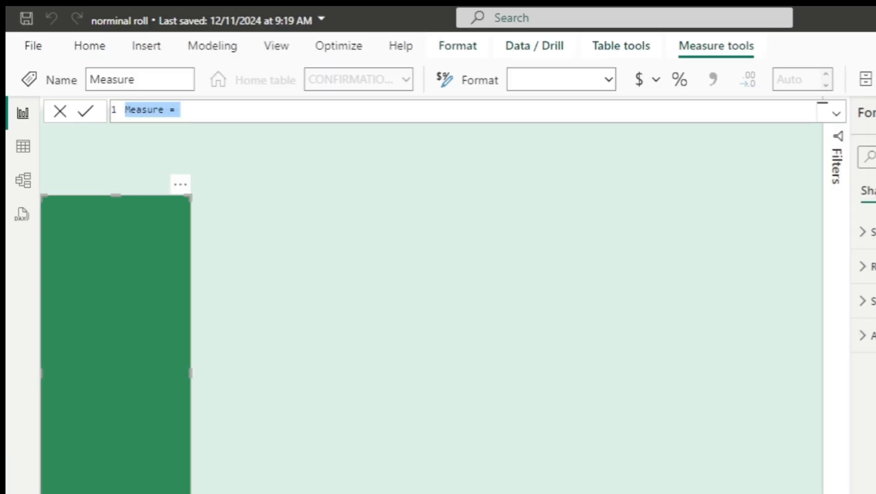
pyautogui.hotkey('ctrl', 'v')
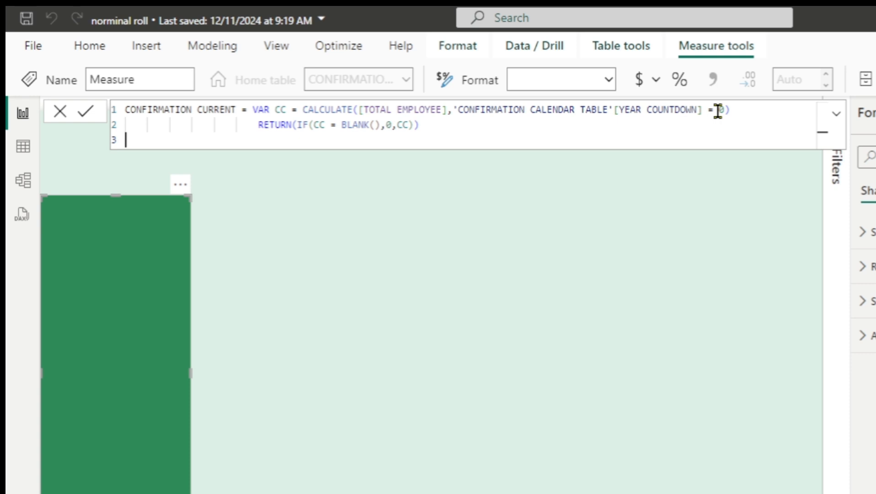
pyautogui.click(540, 127)
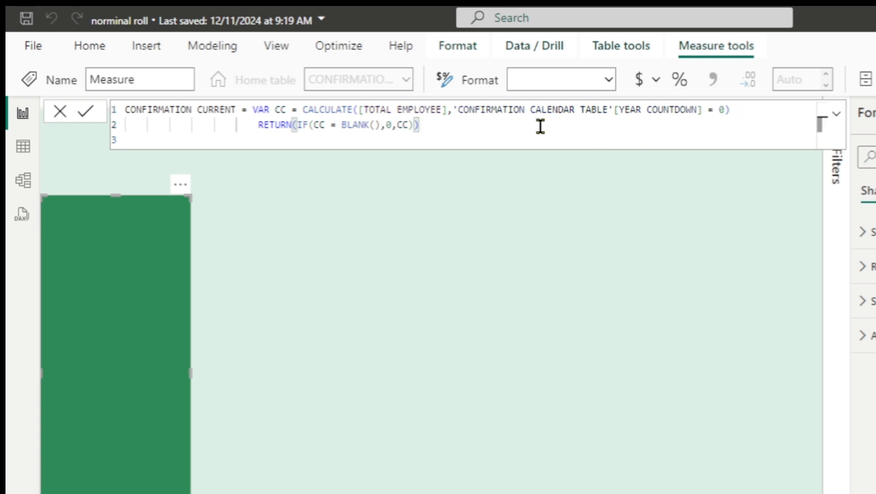
pyautogui.press('Return')
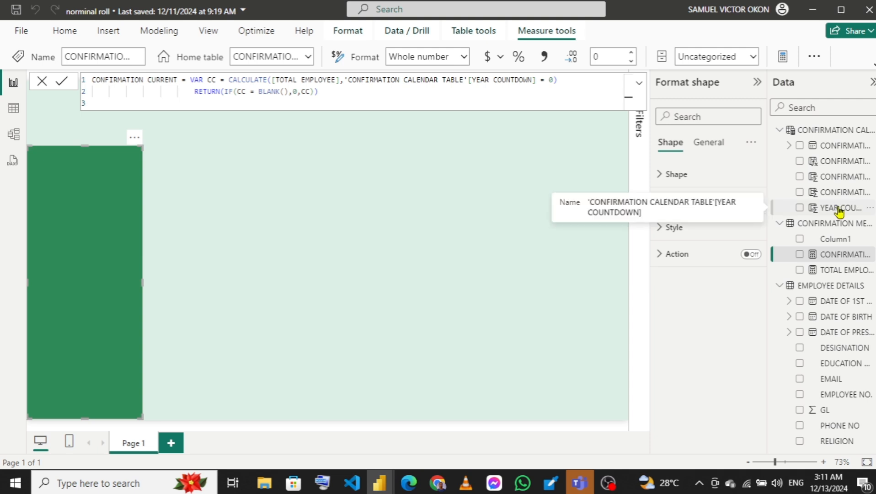
# - Display the formula of the YEAR COUNTDOWN column in the CONFIRMATION CALENDAR TABLE
pyautogui.click(840, 209)
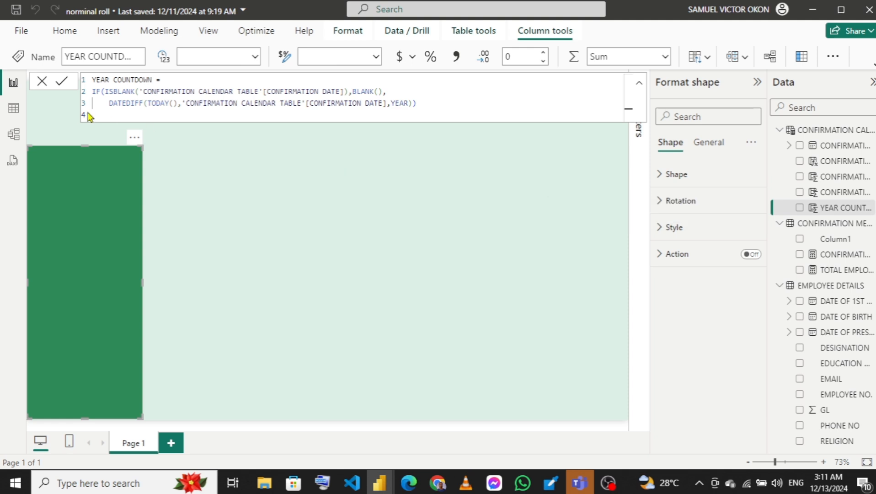
# - Examine the distinct YEAR COUNTDOWN values in the CONFIRMATION CALENDAR TABLE data, and return to the CONFIRMATION CURRENT formula in the report
pyautogui.click(9, 112)
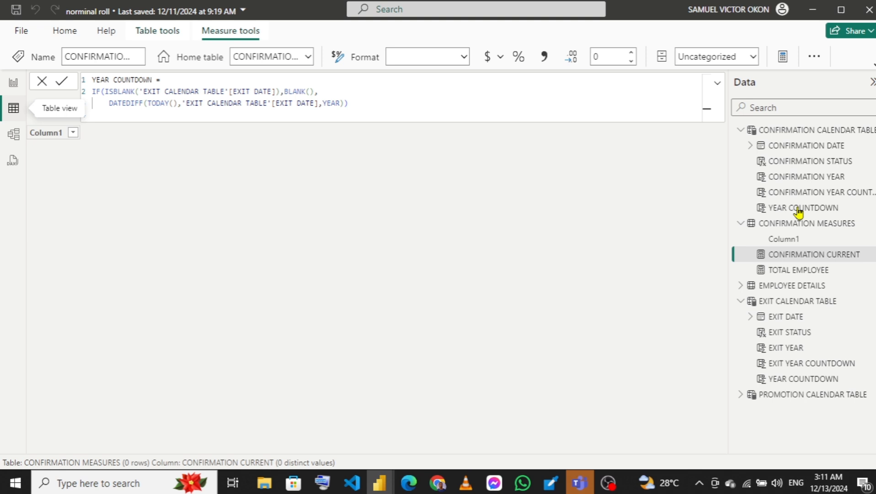
pyautogui.click(798, 209)
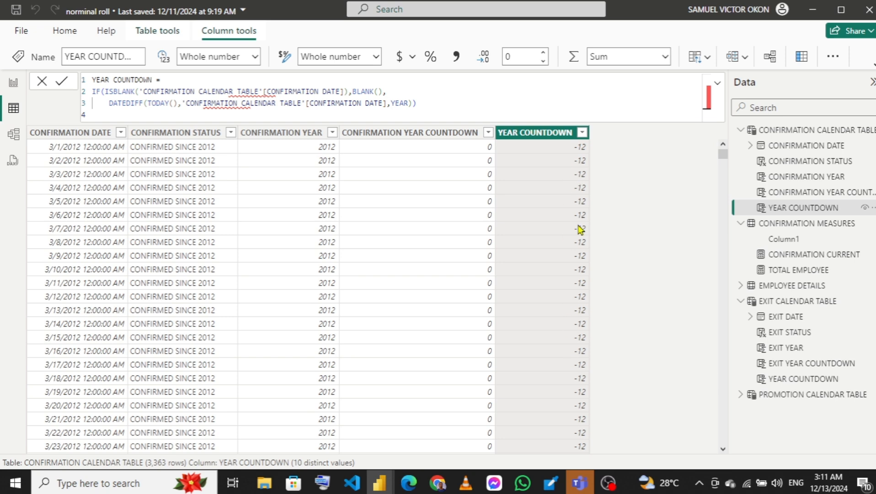
pyautogui.click(582, 133)
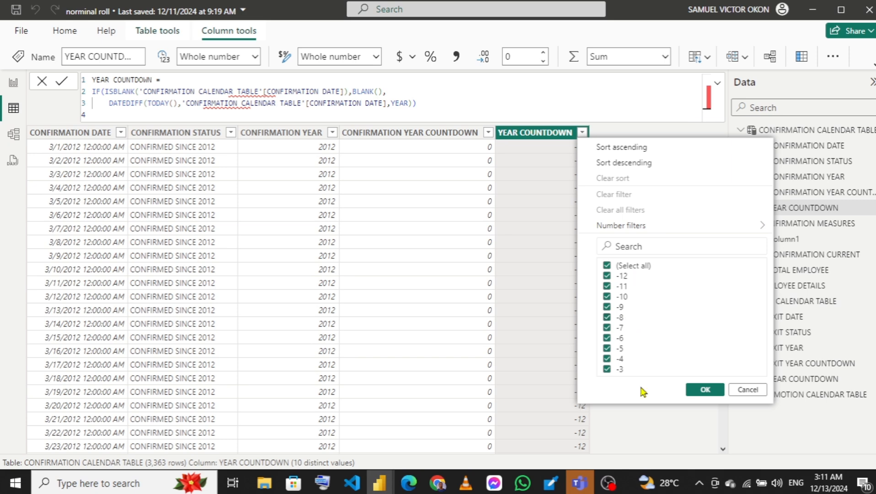
pyautogui.click(748, 390)
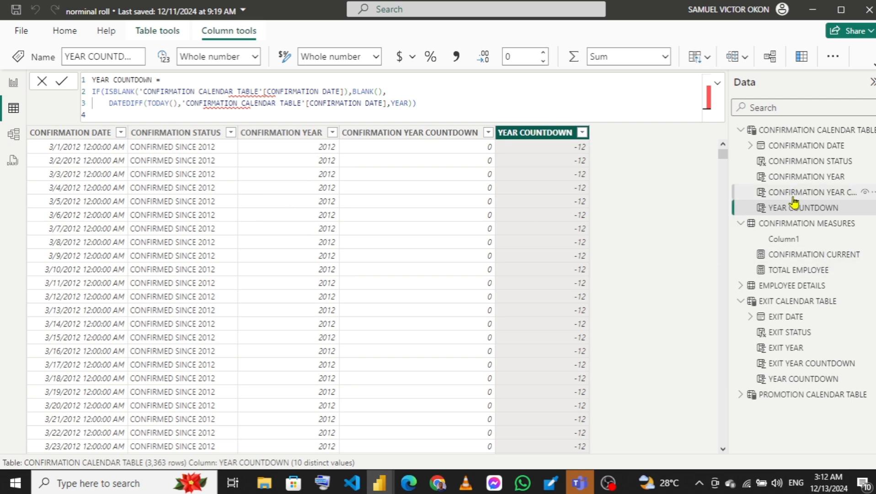
pyautogui.click(9, 89)
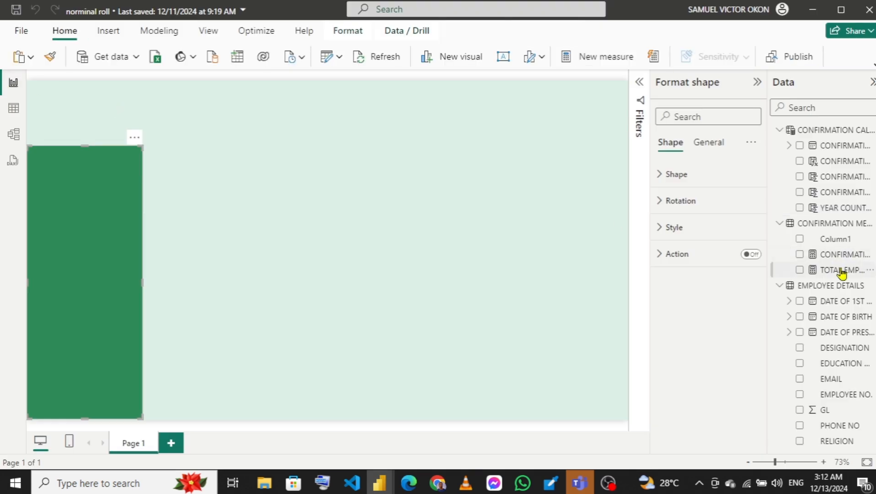
pyautogui.click(839, 256)
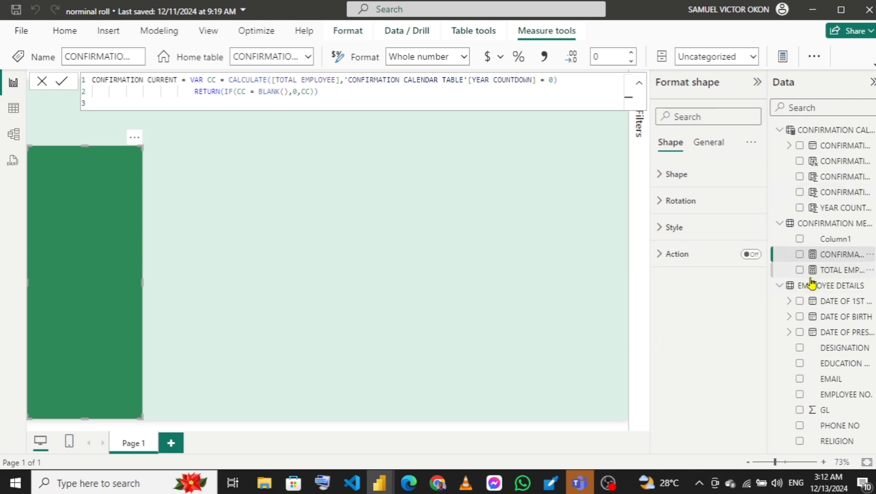
# - Switch to the NORNIMAL ROLL DASHBOARD report and copy the entire formula of the CONFIRMATION FUTURE measure
pyautogui.moveTo(385, 489)
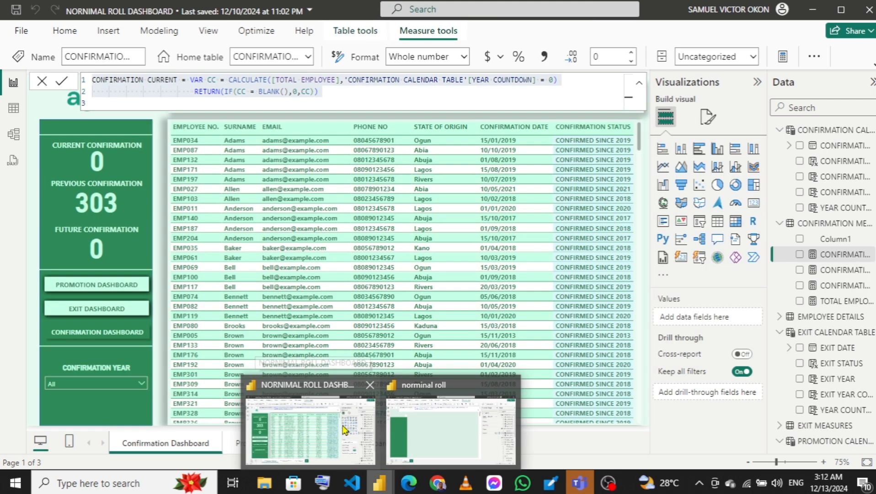
pyautogui.click(344, 430)
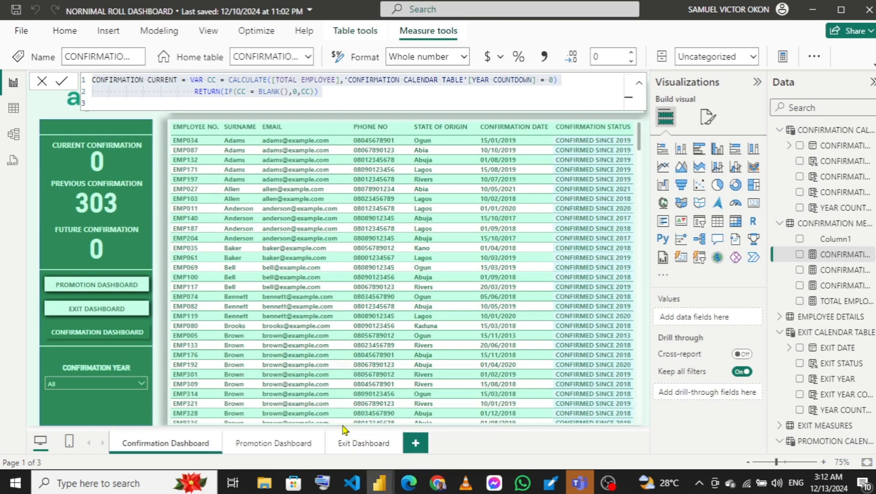
pyautogui.click(839, 271)
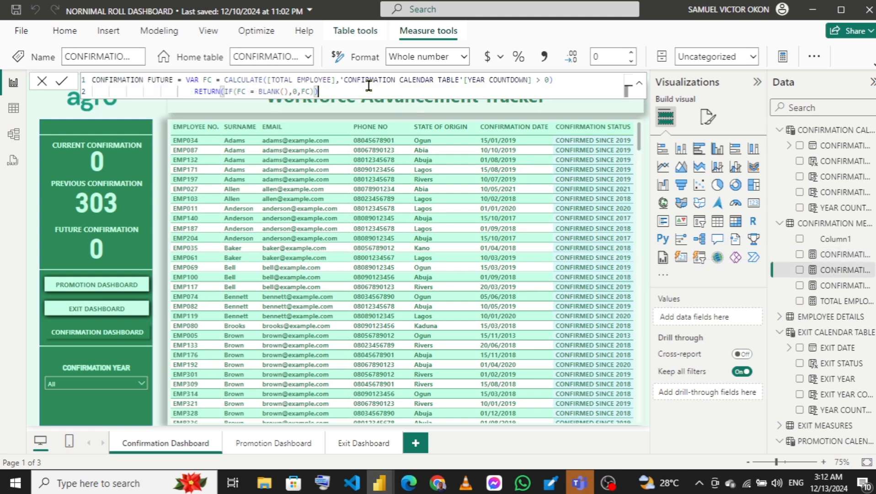
pyautogui.hotkey('ctrl', 'a')
pyautogui.hotkey('ctrl', 'c')
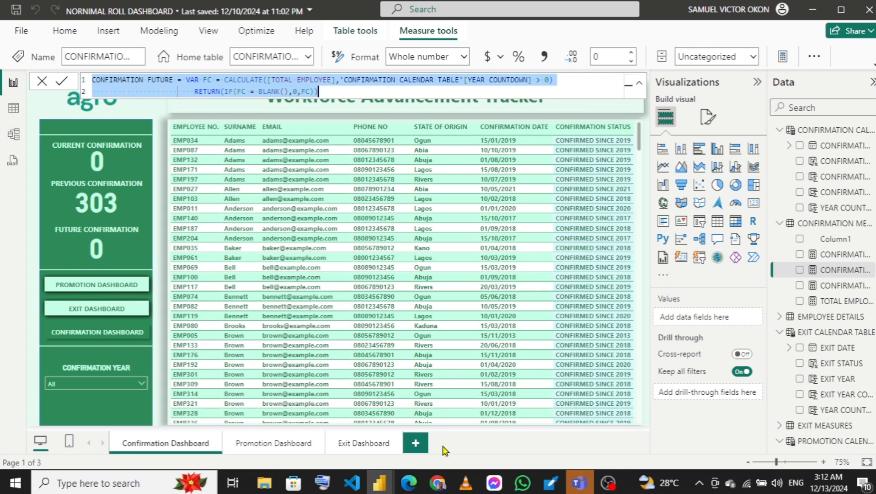
# - In the norminal roll report, add the CONFIRMATION FUTURE measure to CONFIRMATION MEASURES from the copied formula with YEAR COUNTDOWN > 0 and commit it
pyautogui.moveTo(384, 487)
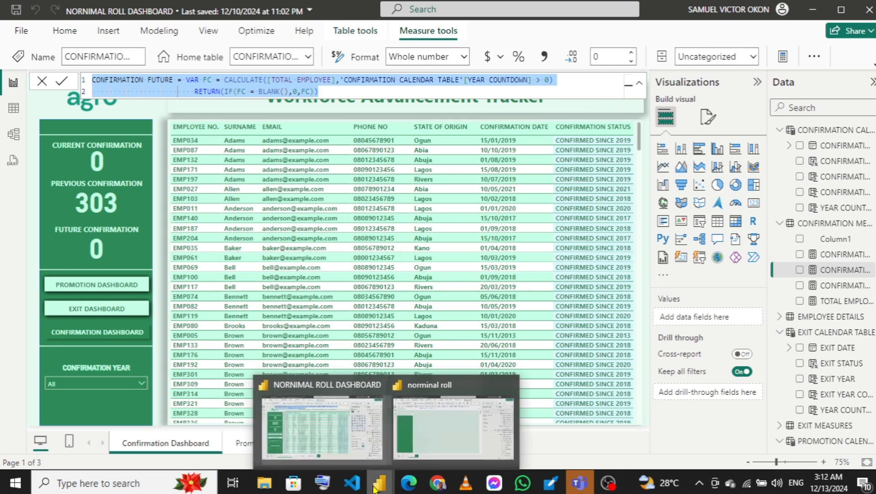
pyautogui.click(417, 439)
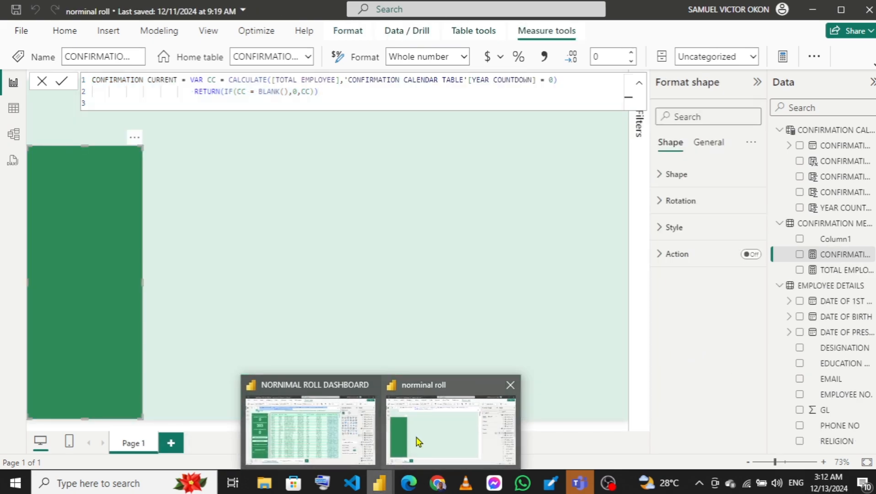
pyautogui.rightClick(819, 226)
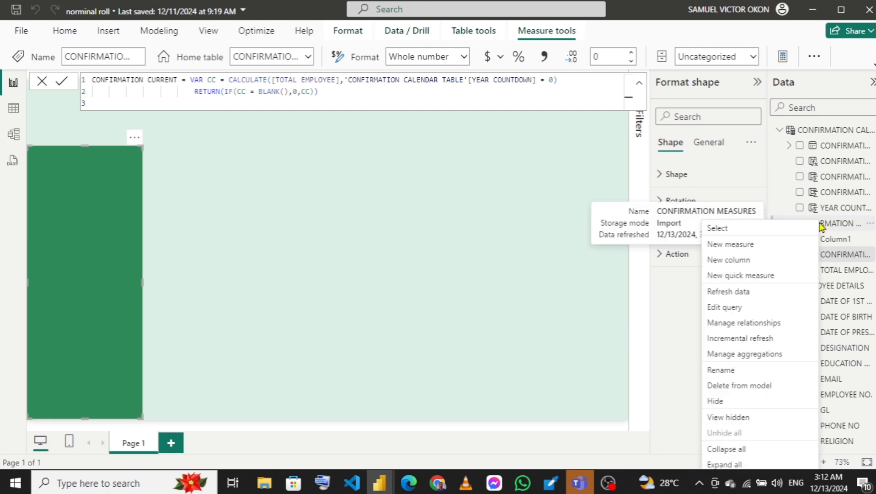
pyautogui.click(743, 247)
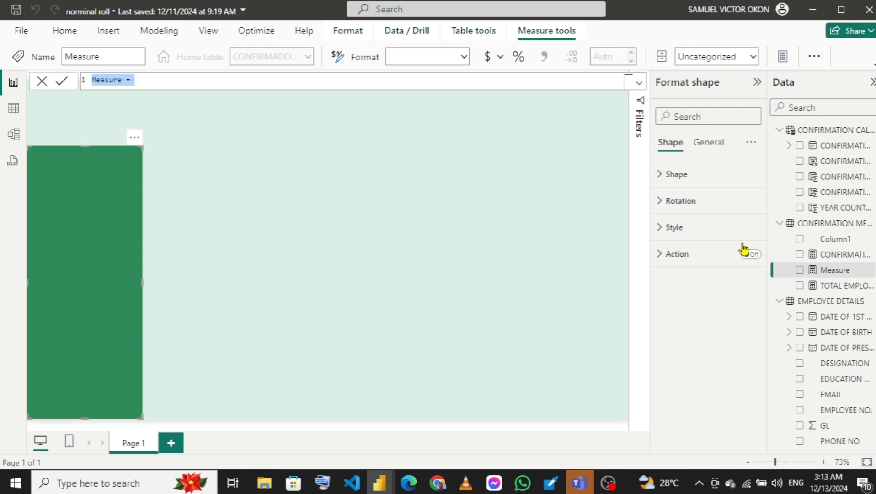
pyautogui.hotkey('ctrl', 'v')
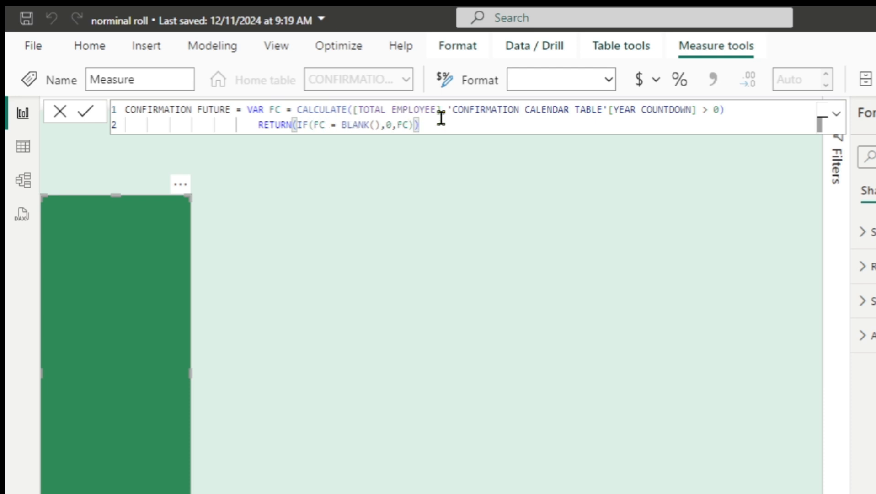
pyautogui.press('Return')
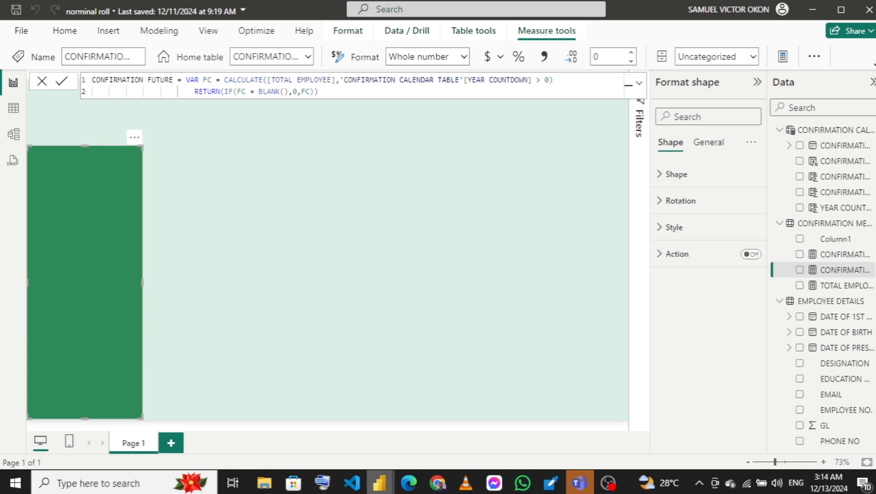
# - Switch to the NORNIMAL ROLL DASHBOARD report and copy the entire formula of the CONFIRMATION PREVIOUS measure
pyautogui.moveTo(380, 482)
pyautogui.click(330, 430)
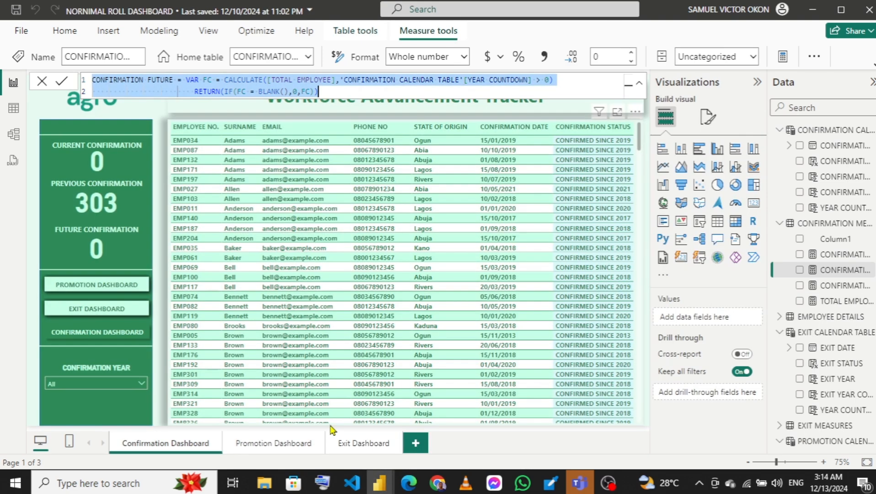
pyautogui.click(832, 289)
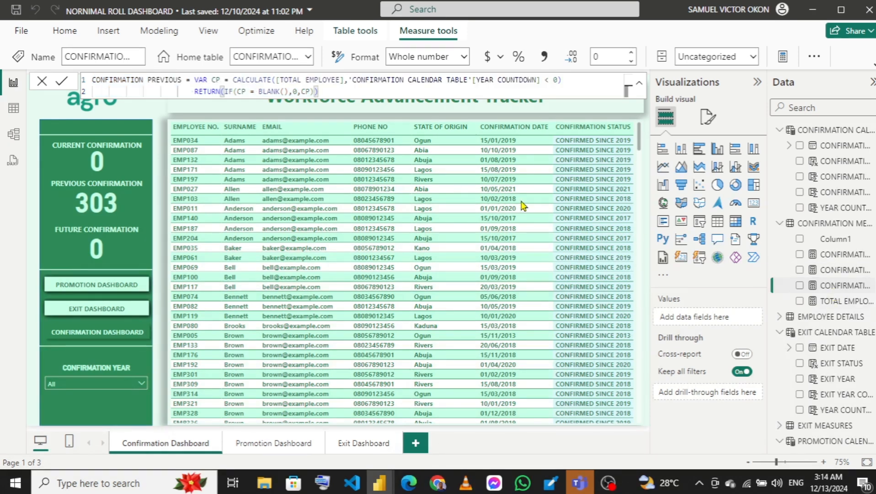
pyautogui.hotkey('ctrl', 'a')
pyautogui.hotkey('ctrl', 'c')
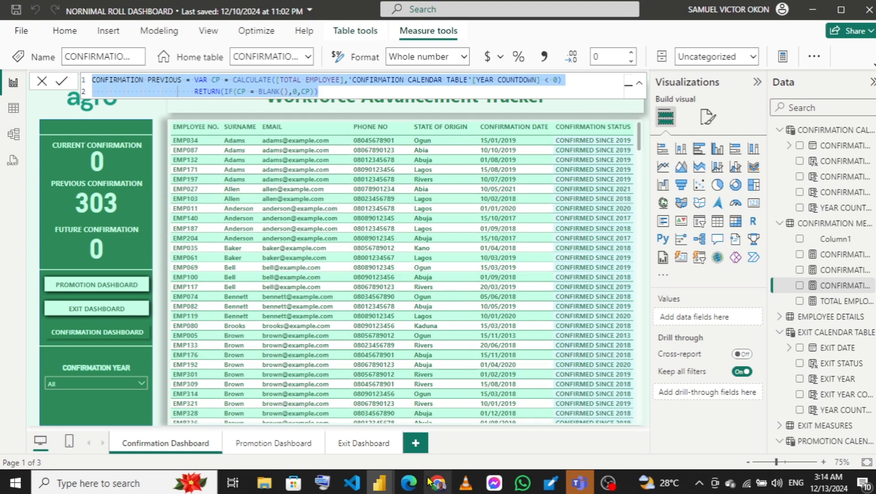
# - In the norminal roll report, add the CONFIRMATION PREVIOUS measure to CONFIRMATION MEASURES from the copied formula with YEAR COUNTDOWN < 0 and commit it
pyautogui.moveTo(381, 486)
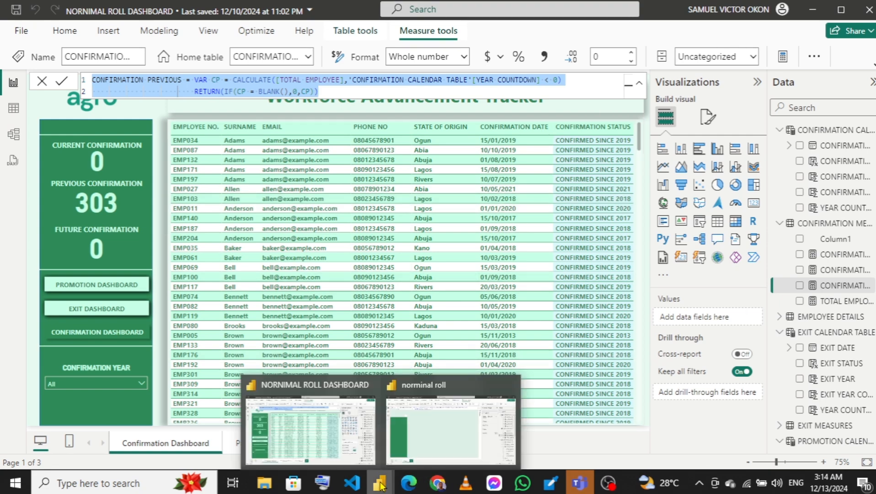
pyautogui.click(439, 416)
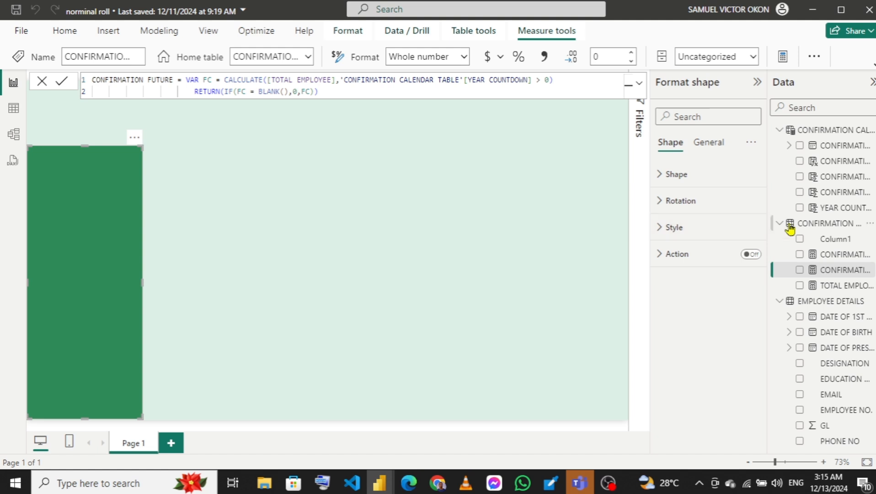
pyautogui.rightClick(831, 225)
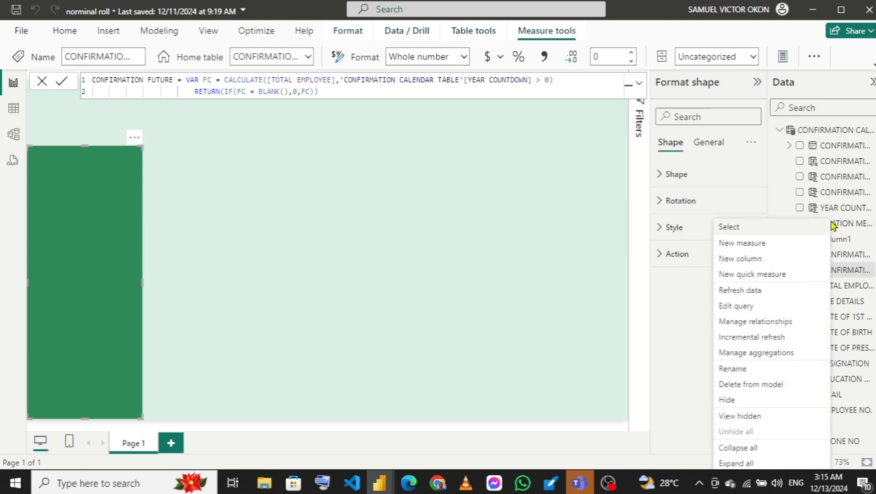
pyautogui.click(747, 245)
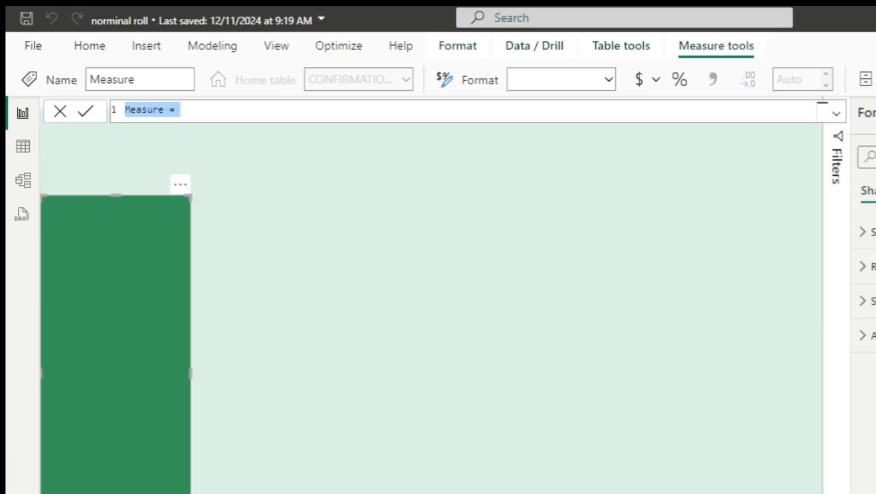
pyautogui.hotkey('ctrl', 'v')
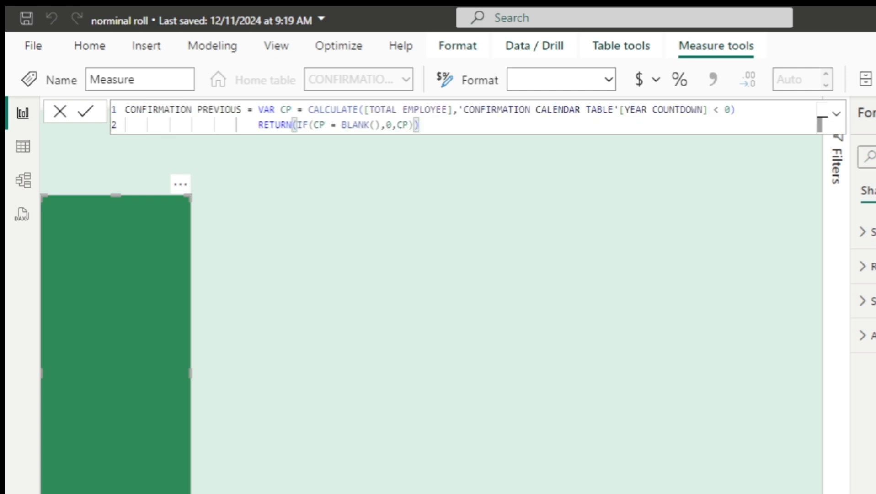
pyautogui.press('Return')
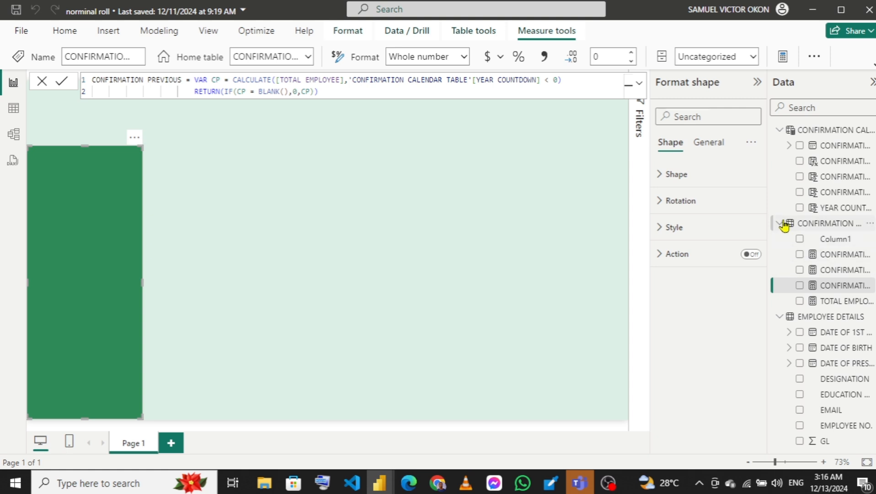
# - Collapse the CONFIRMATION MEASURES and EMPLOYEE DETAILS tables, and load a new empty table named EXIT MEASURES into the model
pyautogui.click(780, 223)
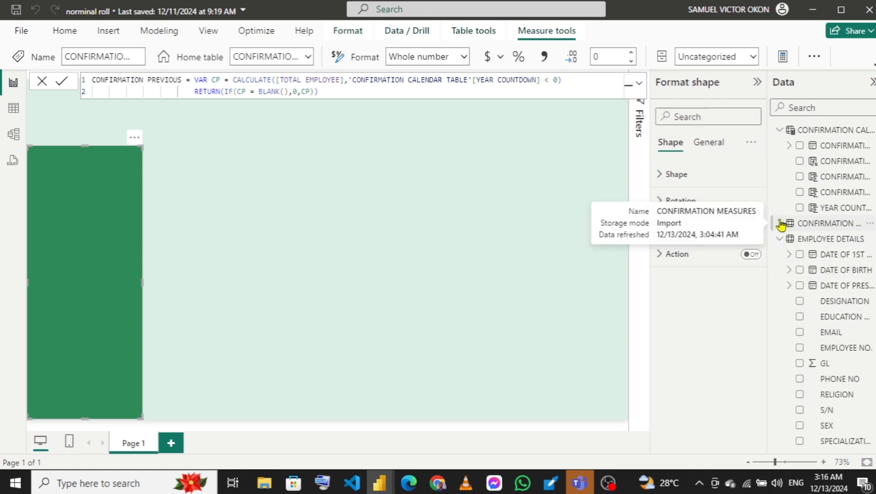
pyautogui.click(780, 240)
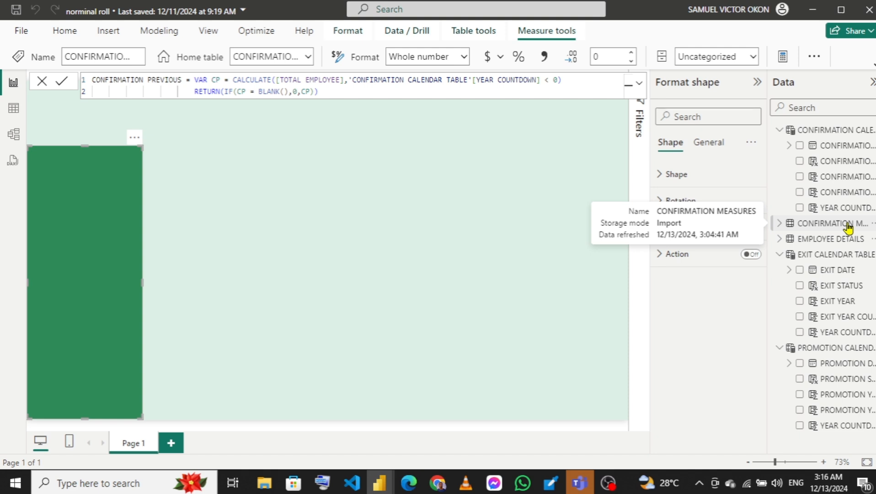
pyautogui.click(66, 33)
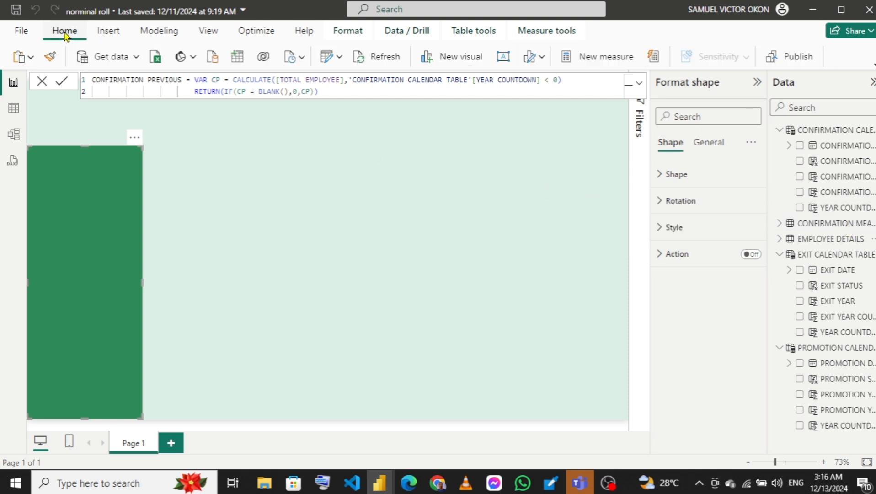
pyautogui.click(238, 59)
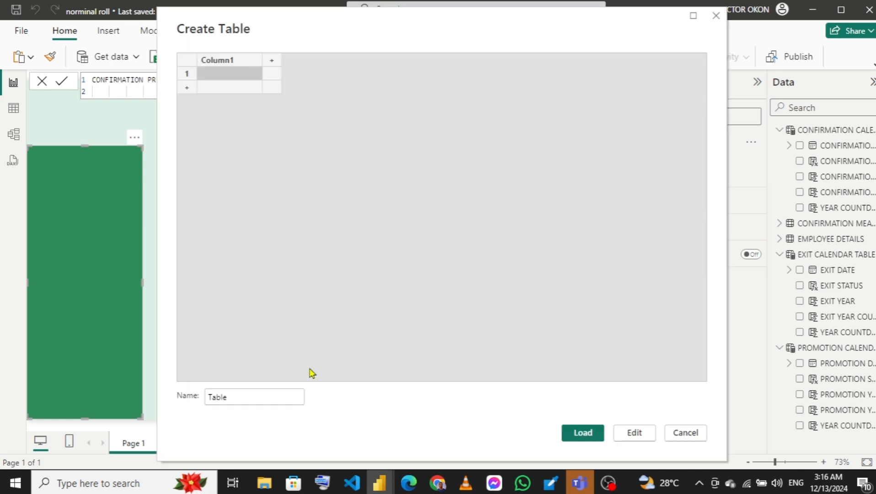
pyautogui.click(242, 402)
pyautogui.press('BackSpace')
pyautogui.press('BackSpace')
pyautogui.press('BackSpace')
pyautogui.press('BackSpace')
pyautogui.press('BackSpace')
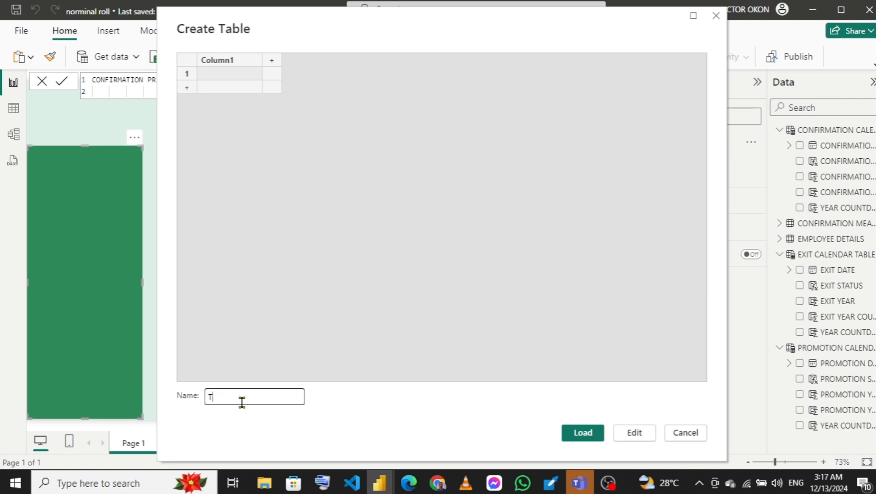
pyautogui.write('EXIT MEASURES')
pyautogui.click(570, 434)
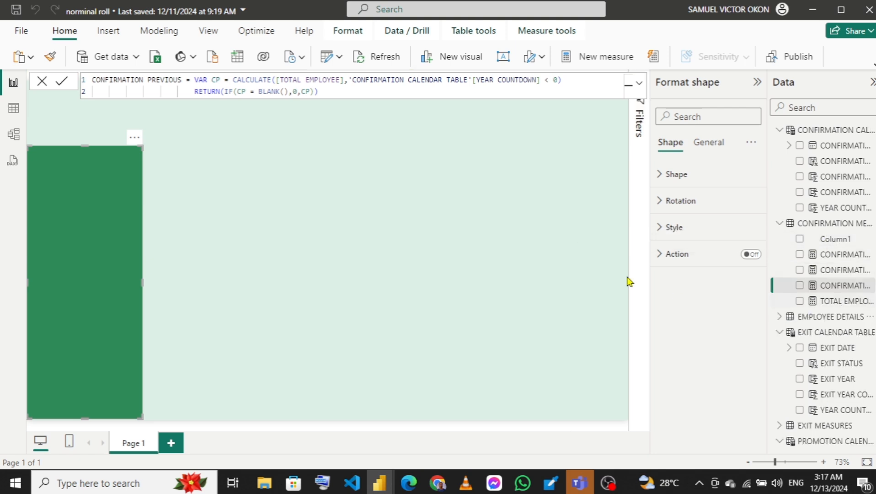
# - Collapse the EXIT CALENDAR TABLE and CONFIRMATION MEASURES tables, and expand the EXIT MEASURES table
pyautogui.click(778, 333)
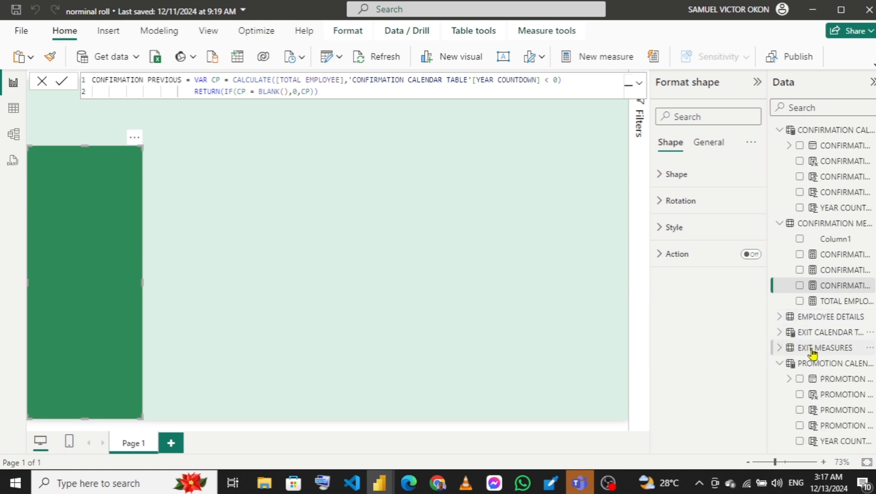
pyautogui.click(781, 223)
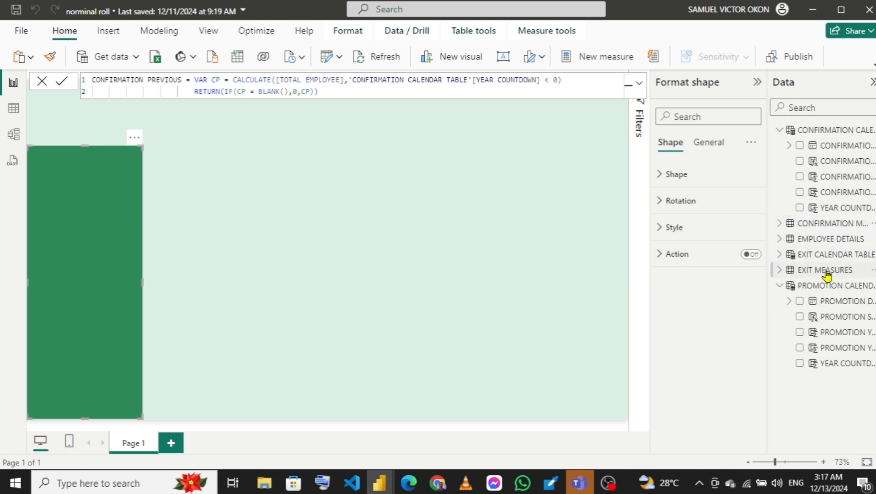
pyautogui.click(780, 270)
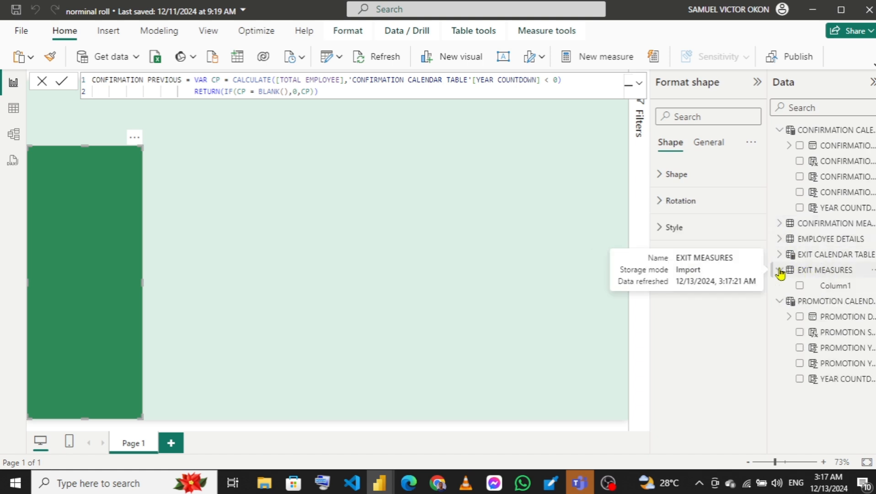
pyautogui.rightClick(823, 273)
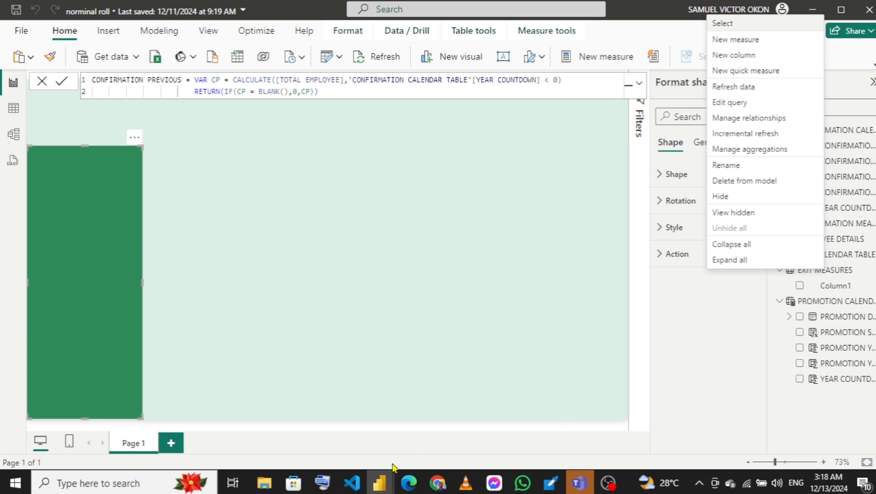
# - Switch to the Exit Dashboard page of the NORNIMAL ROLL DASHBOARD report and copy the entire EXIT CURRENT formula from EXIT MEASURES
pyautogui.moveTo(379, 481)
pyautogui.click(318, 403)
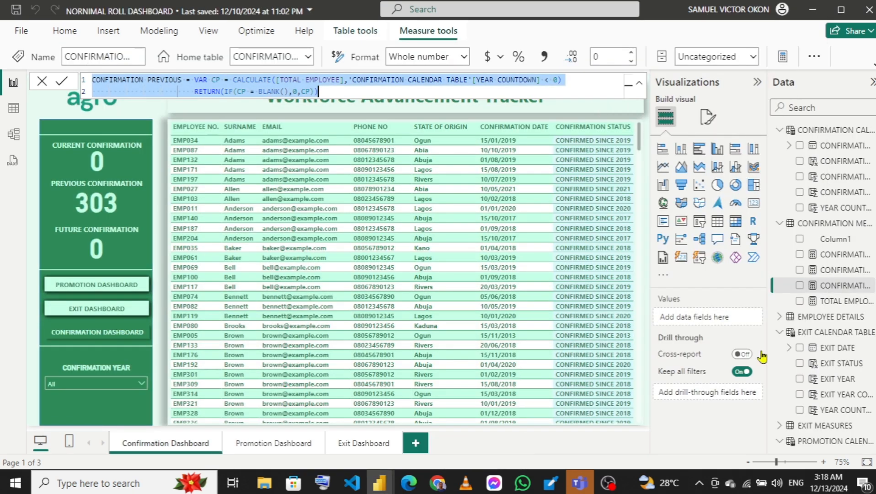
pyautogui.click(367, 442)
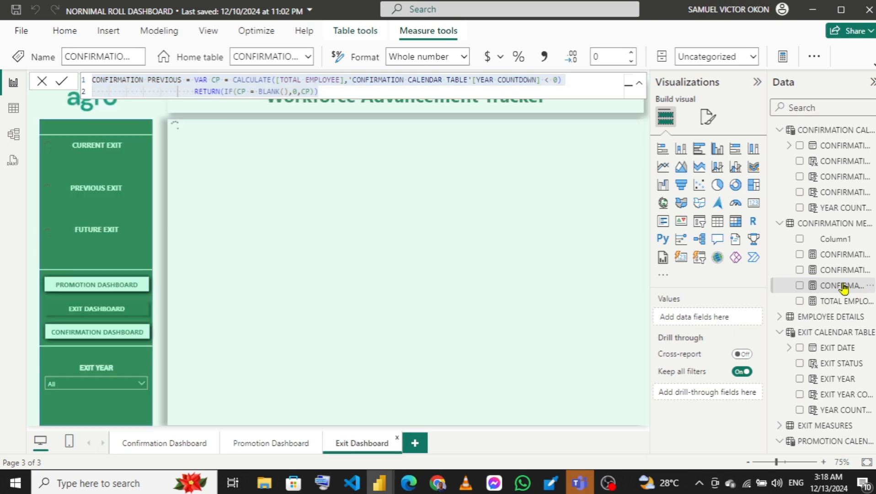
pyautogui.click(780, 223)
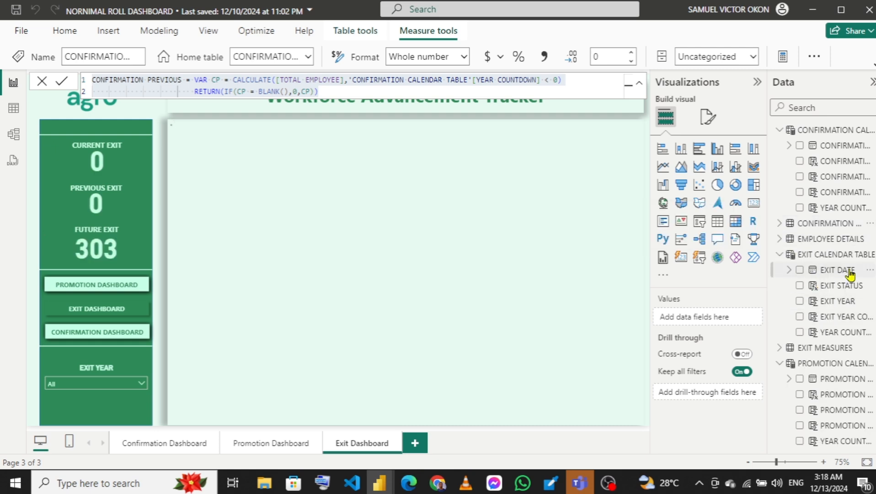
pyautogui.click(779, 255)
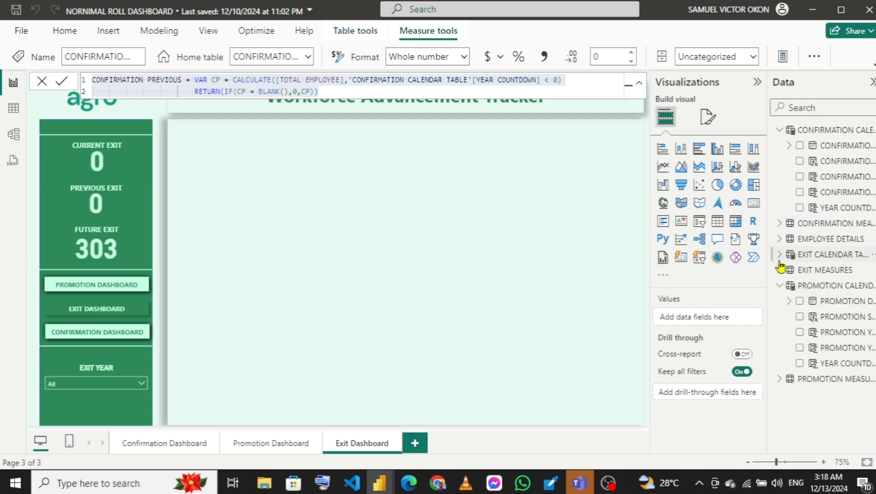
pyautogui.click(779, 270)
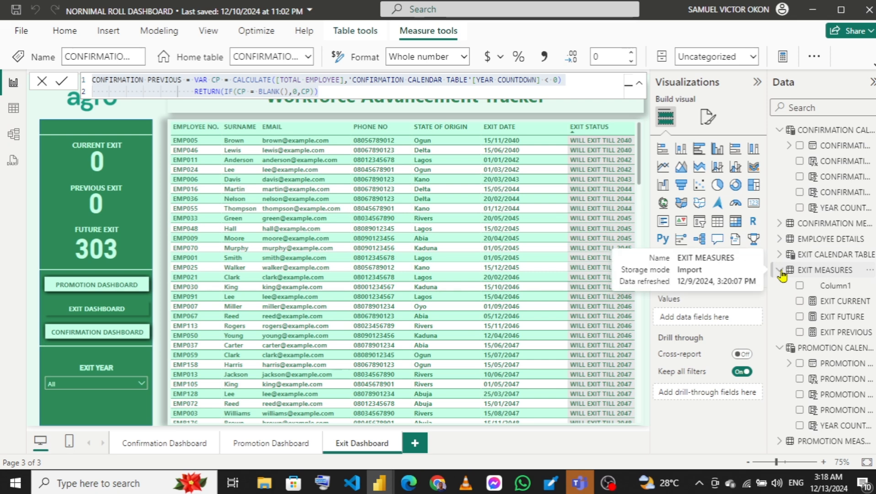
pyautogui.click(844, 302)
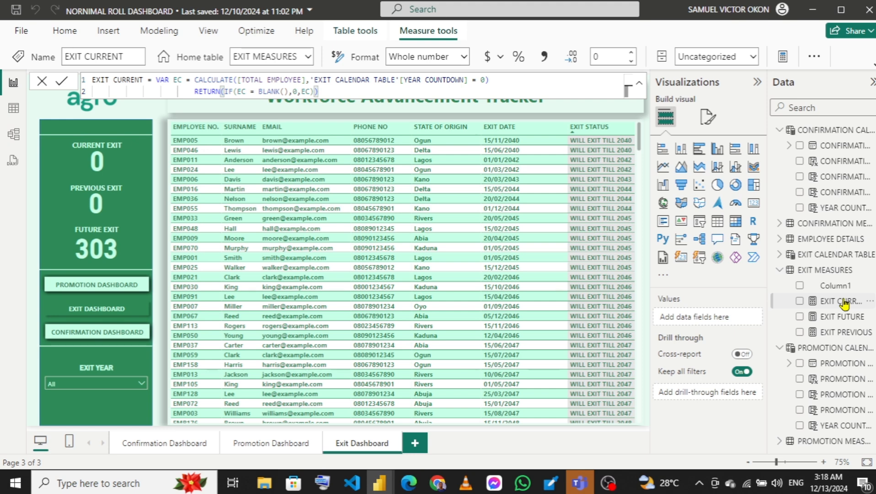
pyautogui.hotkey('ctrl', 'a')
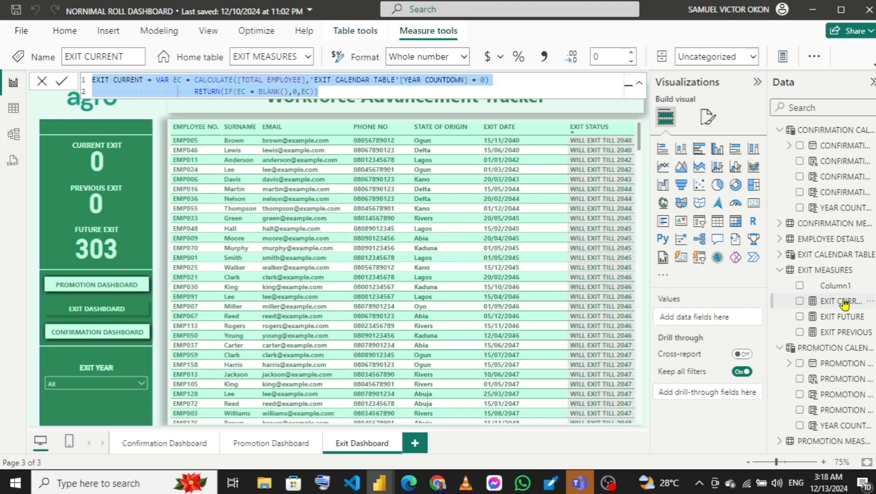
# - In the norminal roll report, add the EXIT CURRENT measure to EXIT MEASURES from the copied formula with YEAR COUNTDOWN = 0 and commit it
pyautogui.moveTo(379, 482)
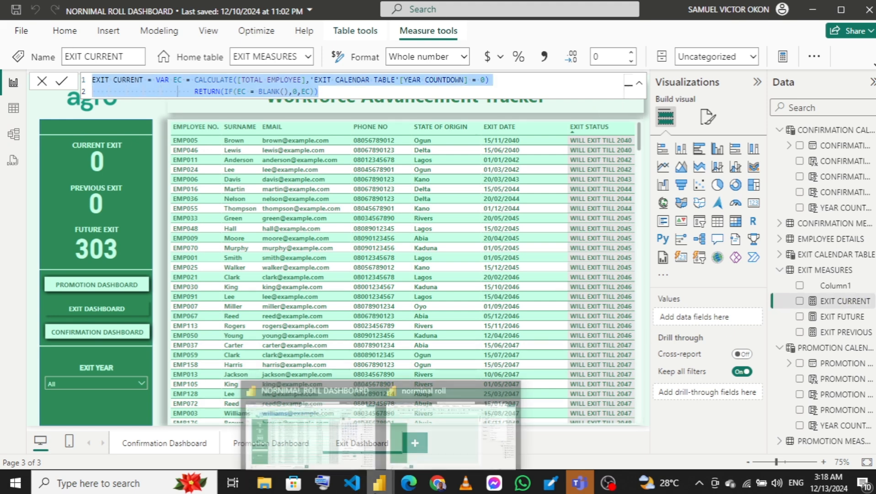
pyautogui.click(467, 410)
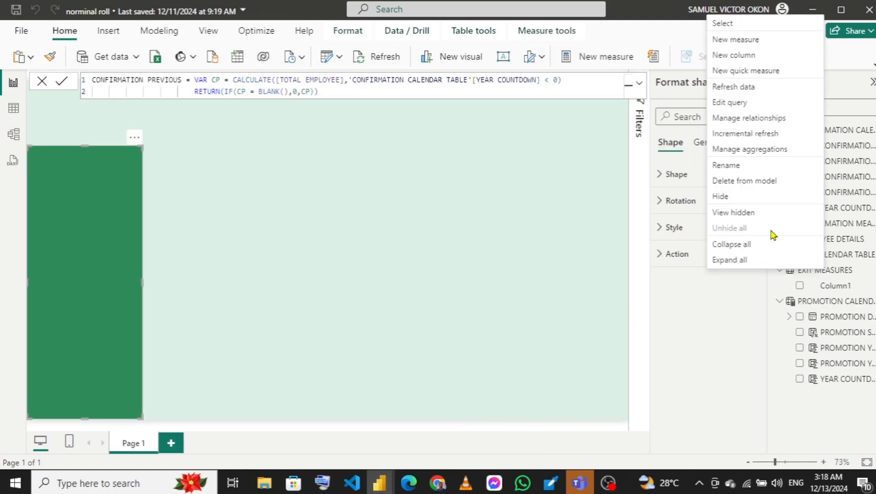
pyautogui.click(729, 44)
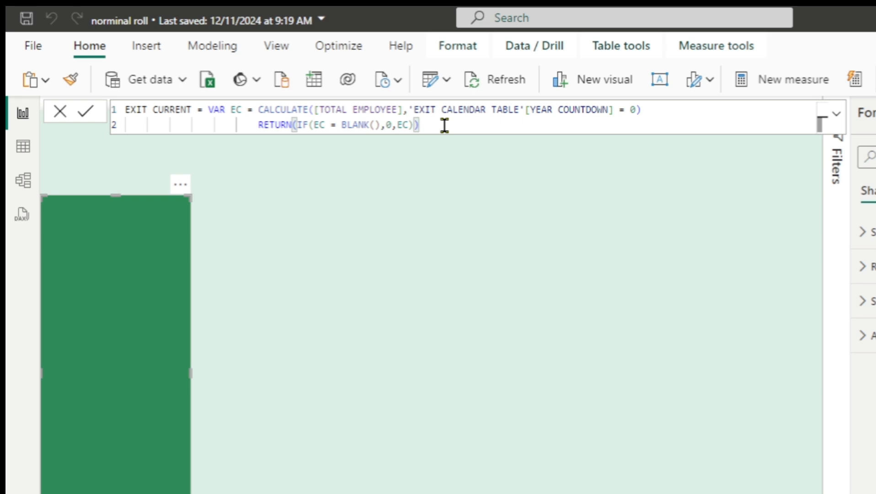
pyautogui.write(')')
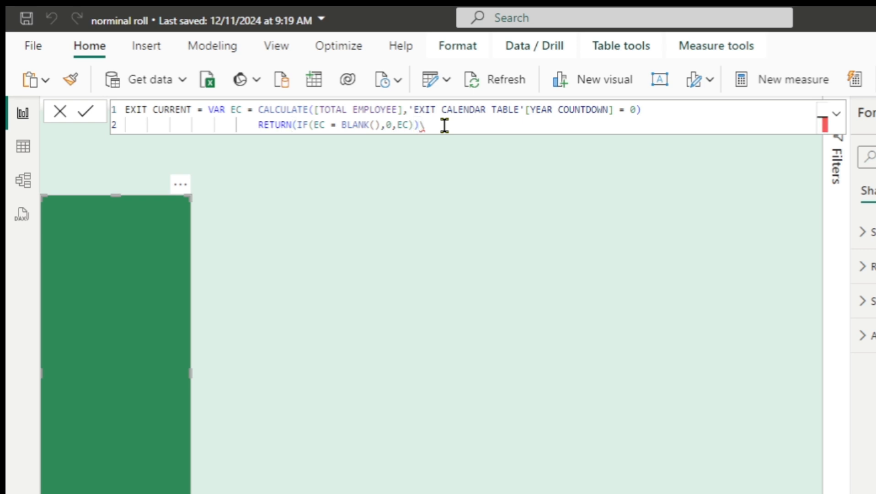
pyautogui.press('Return')
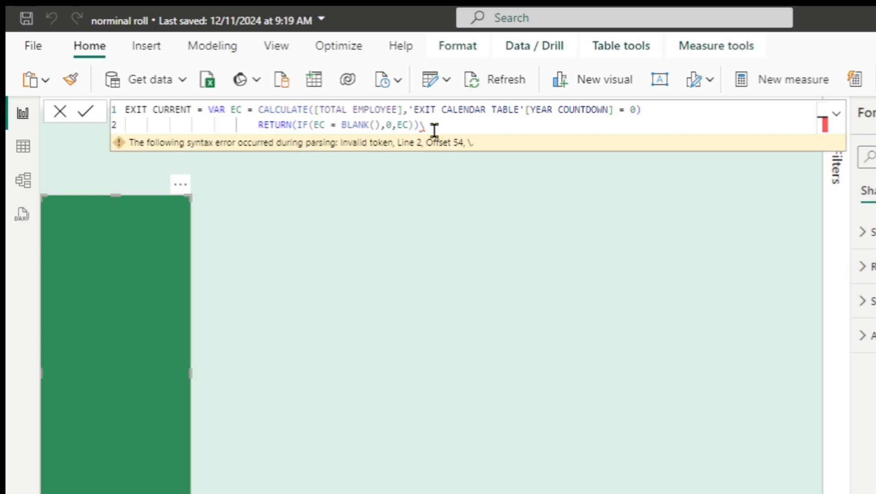
pyautogui.press('BackSpace')
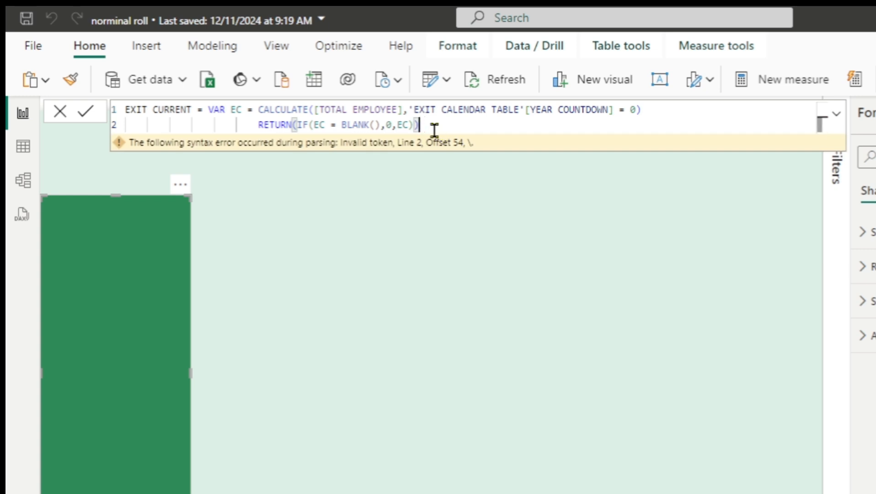
pyautogui.press('Return')
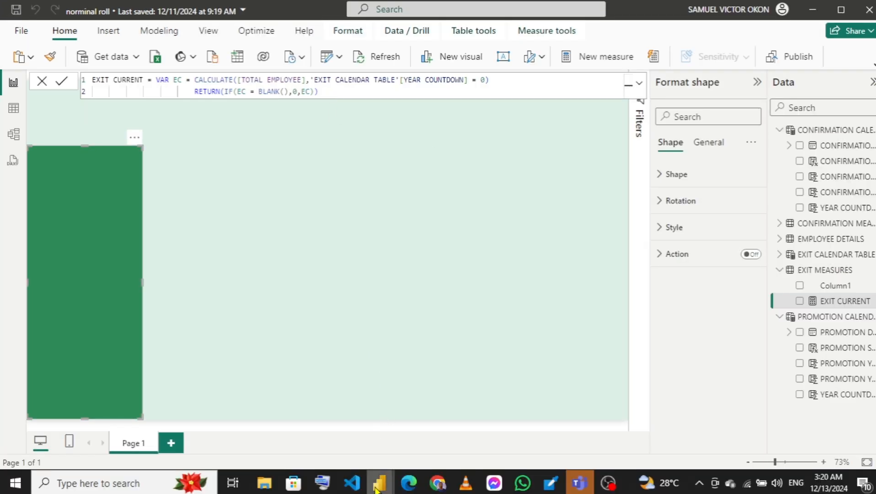
# - Switch to the NORNIMAL ROLL DASHBOARD report and copy the entire formula of the EXIT FUTURE measure
pyautogui.moveTo(376, 488)
pyautogui.click(358, 407)
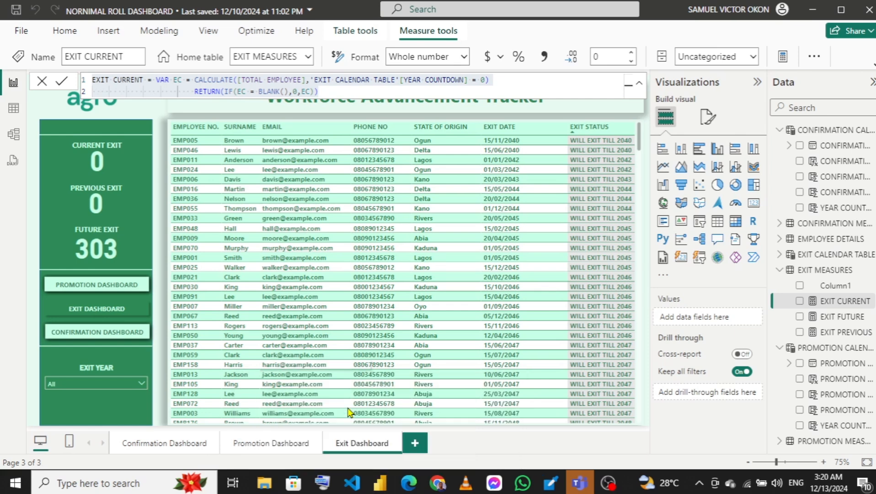
pyautogui.click(812, 318)
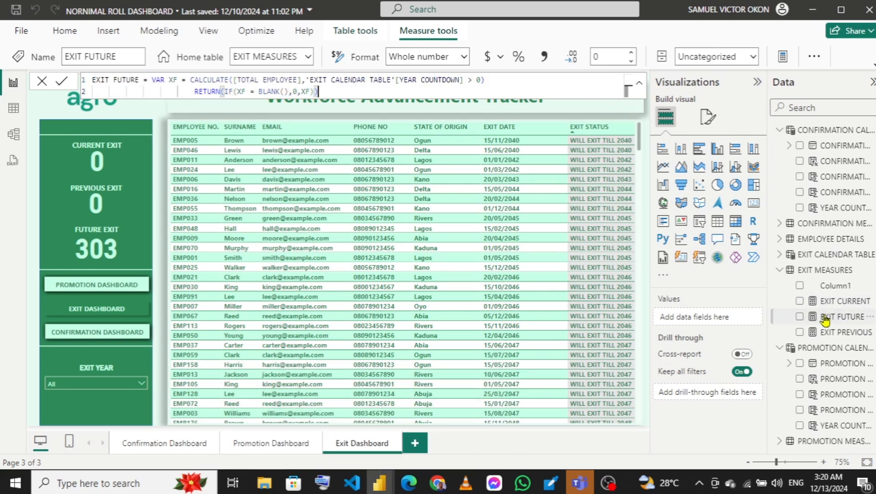
pyautogui.hotkey('ctrl', 'a')
pyautogui.hotkey('ctrl', 'c')
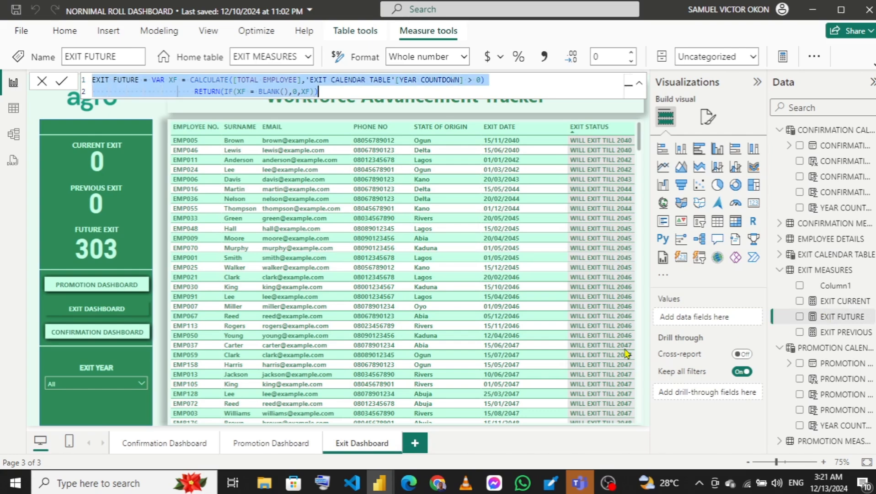
# - In the norminal roll report, add the EXIT FUTURE measure to EXIT MEASURES from the copied formula with YEAR COUNTDOWN > 0 and commit it
pyautogui.moveTo(388, 487)
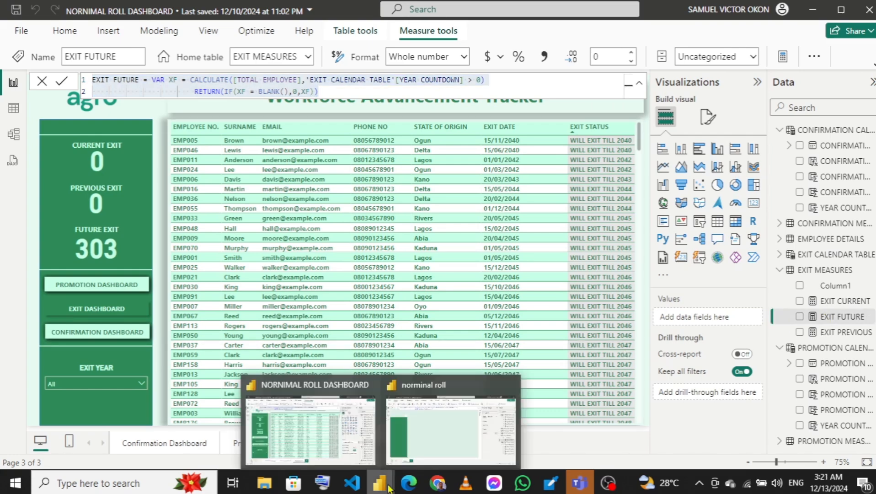
pyautogui.click(434, 431)
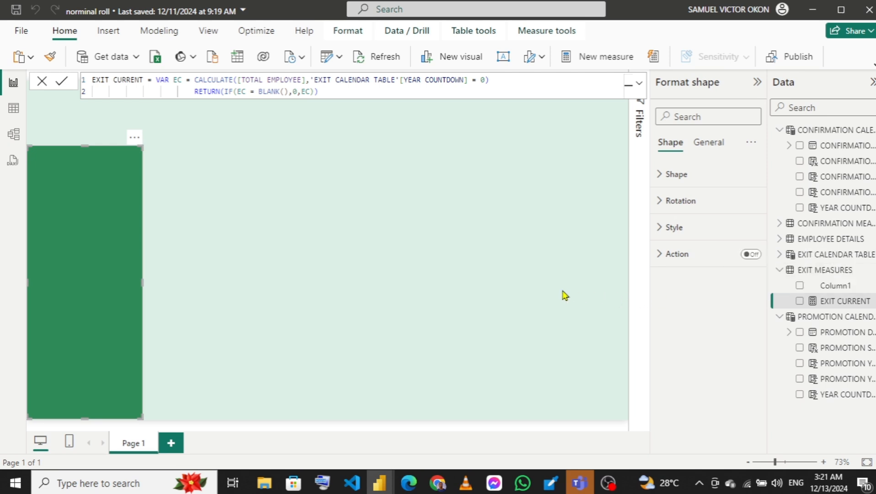
pyautogui.rightClick(828, 272)
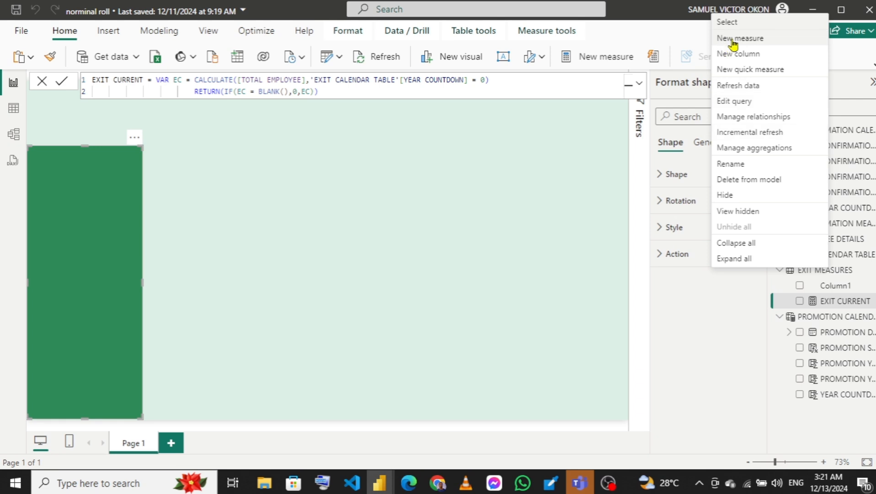
pyautogui.press('Escape')
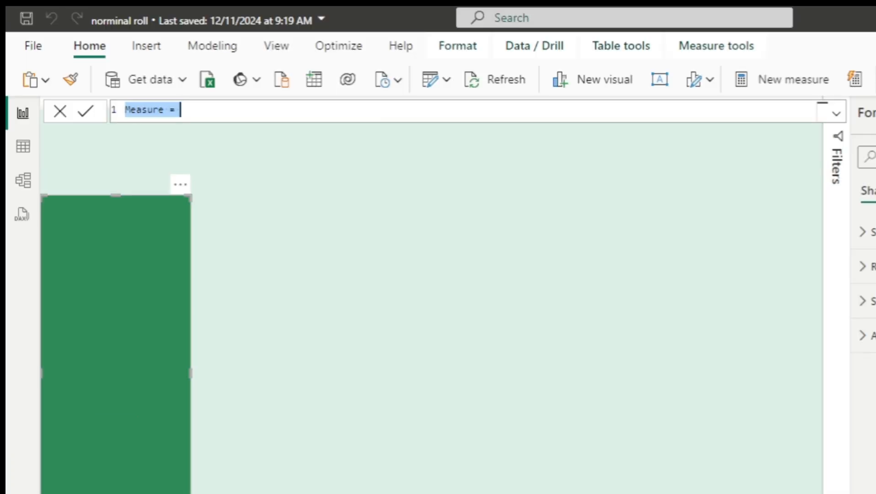
pyautogui.hotkey('ctrl', 'v')
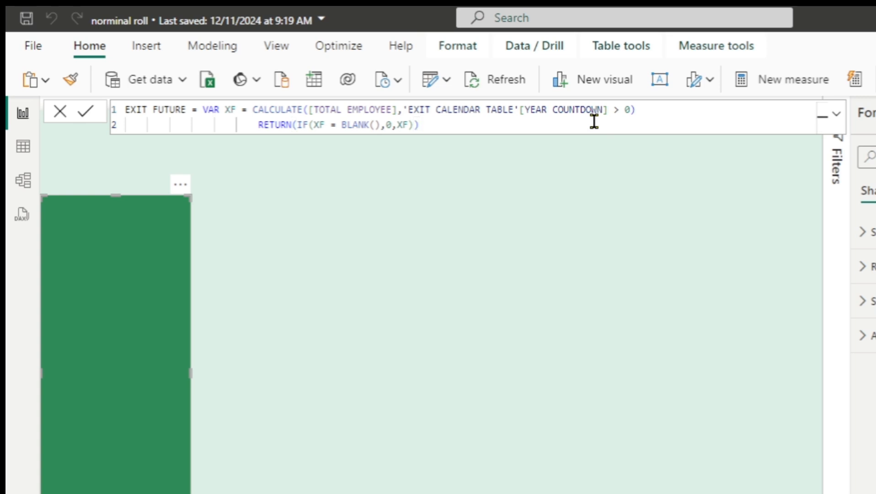
pyautogui.press('Return')
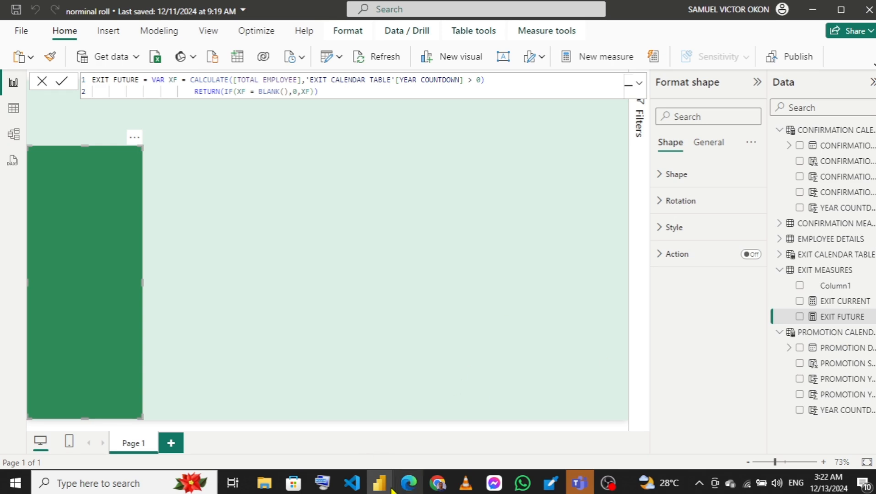
# - Switch to the NORNIMAL ROLL DASHBOARD report and copy the entire formula of the EXIT PREVIOUS measure
pyautogui.moveTo(391, 490)
pyautogui.click(352, 452)
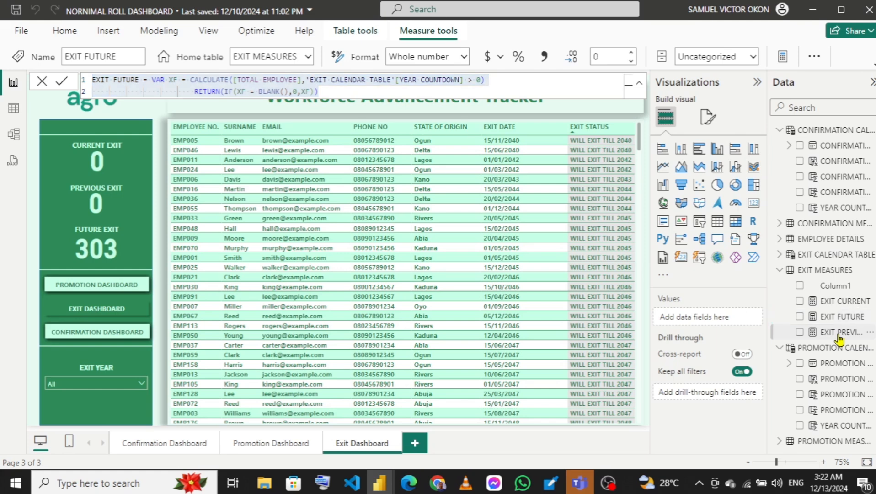
pyautogui.click(839, 333)
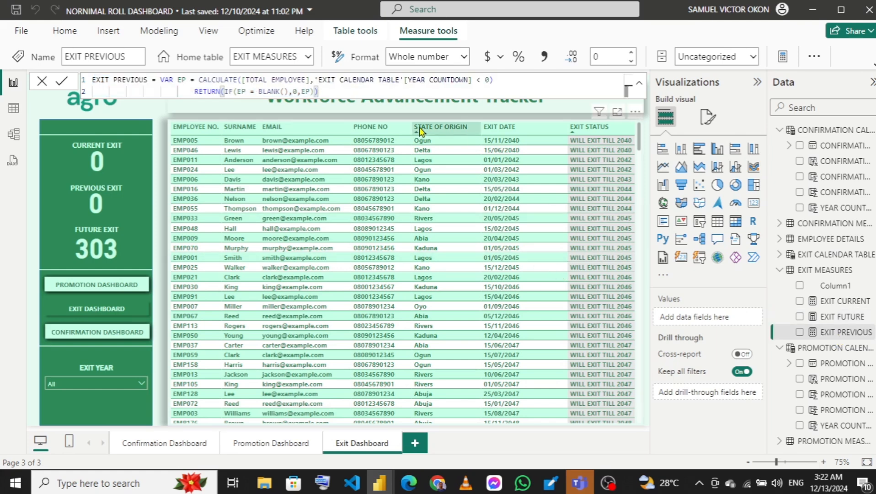
pyautogui.click(326, 88)
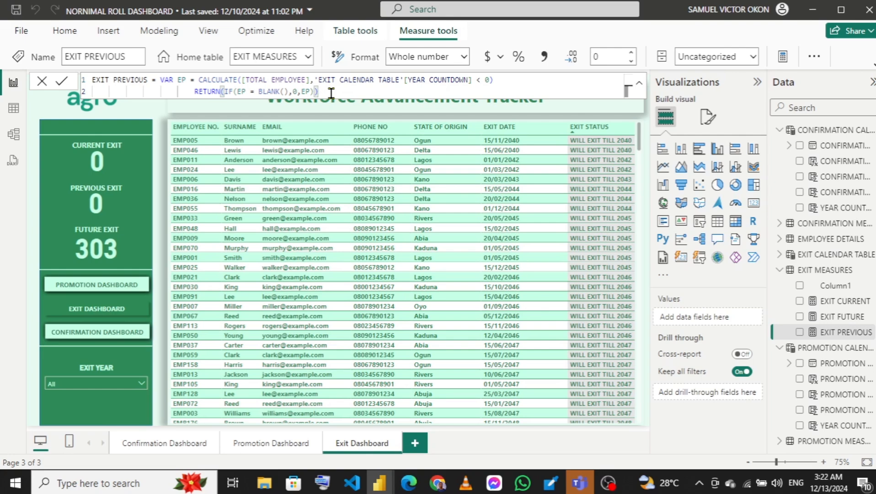
pyautogui.hotkey('ctrl', 'a')
pyautogui.hotkey('ctrl', 'c')
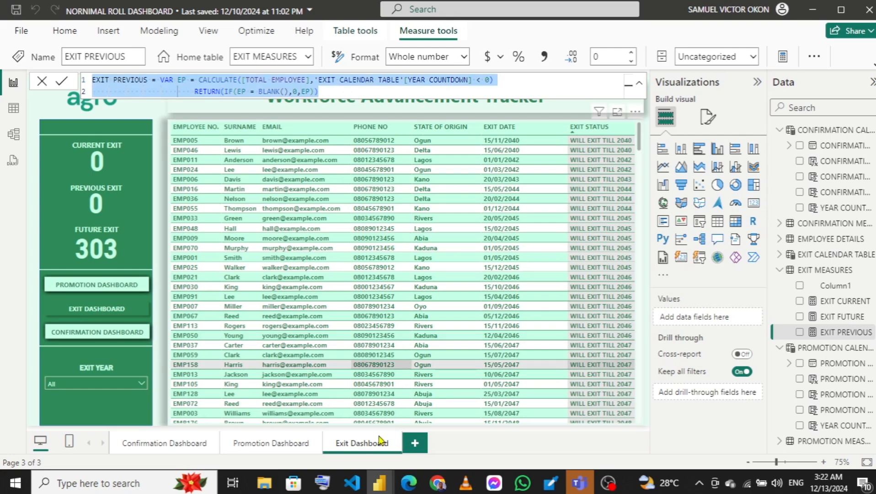
# - In the norminal roll report, add the EXIT PREVIOUS measure to EXIT MEASURES from the copied formula with YEAR COUNTDOWN < 0 and commit it
pyautogui.moveTo(374, 488)
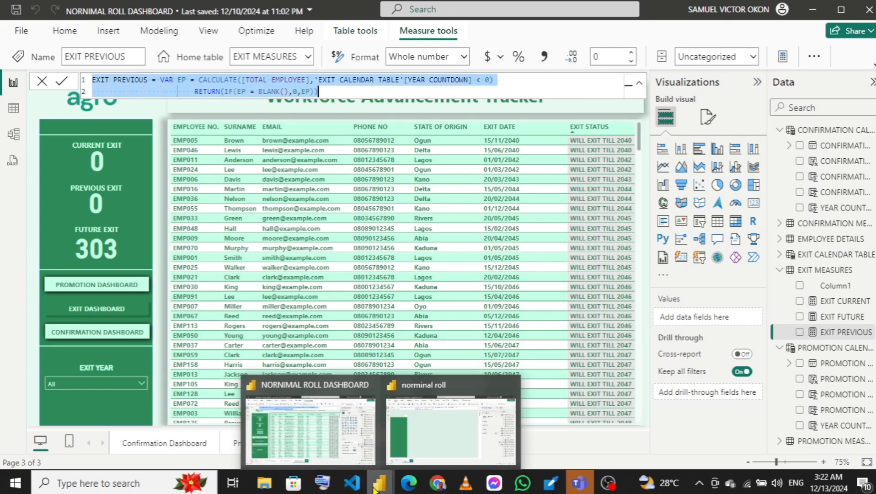
pyautogui.click(440, 438)
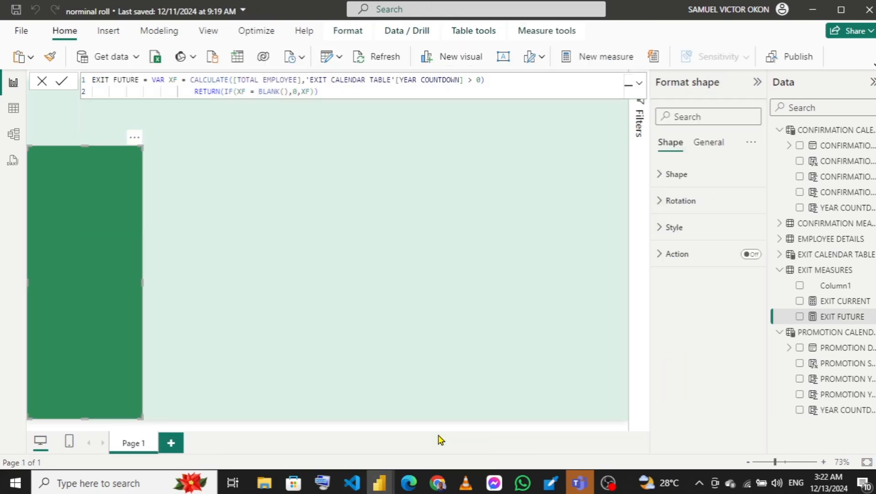
pyautogui.rightClick(811, 273)
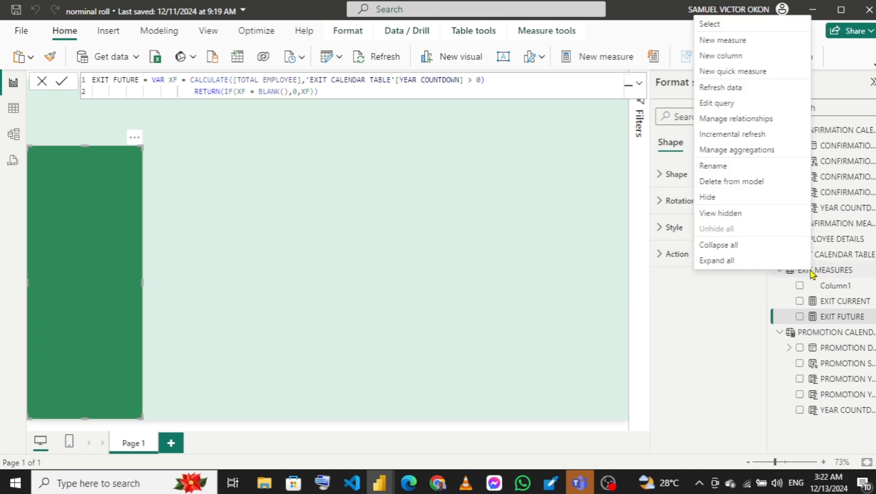
pyautogui.click(710, 46)
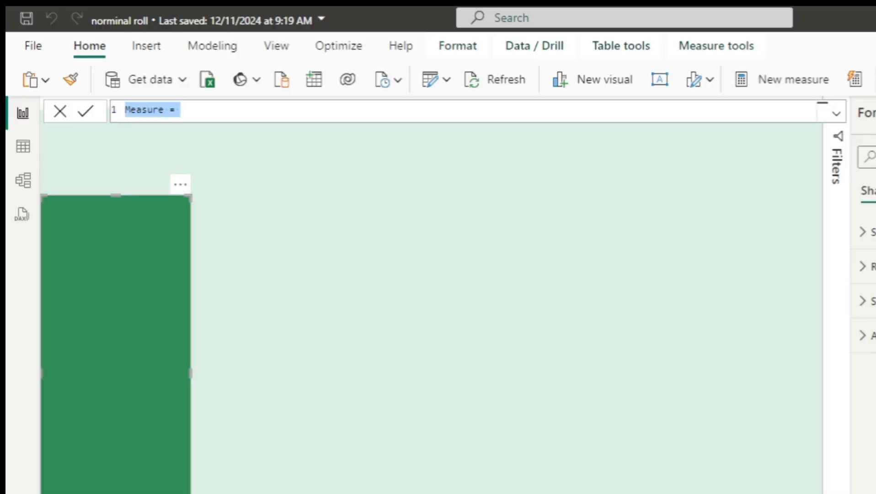
pyautogui.hotkey('ctrl', 'v')
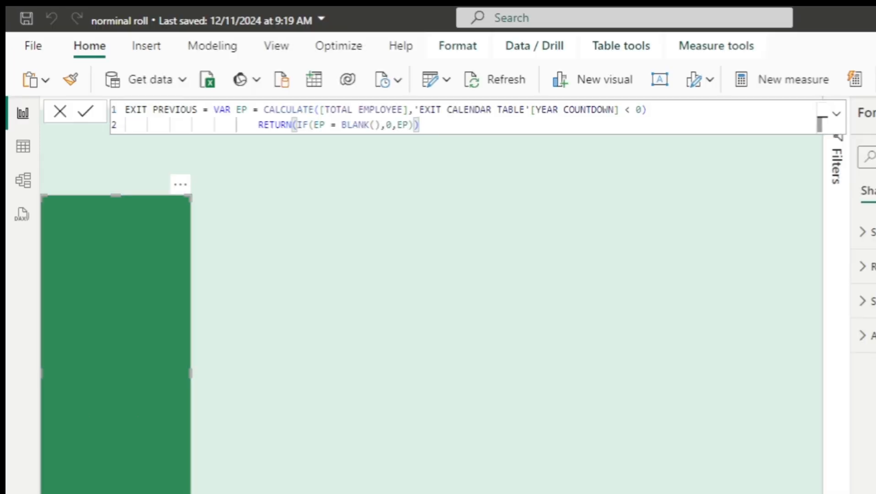
pyautogui.press('Return')
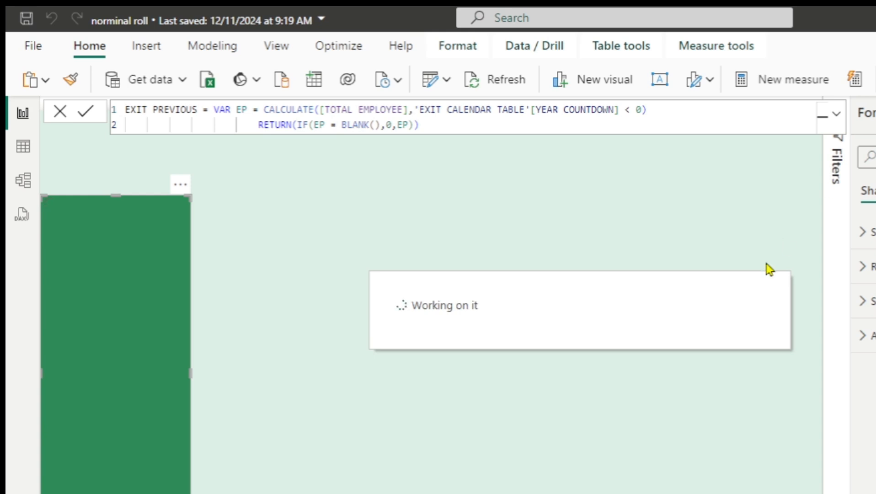
# - In the NORNIMAL ROLL DASHBOARD report, collapse the EXIT MEASURES and PROMOTION CALENDAR tables and expand PROMOTION MEASURES to list its measures
pyautogui.moveTo(379, 483)
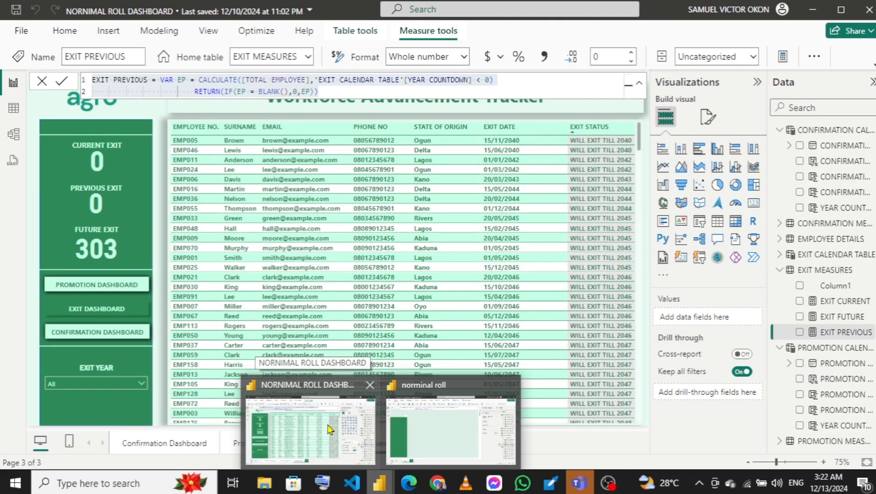
pyautogui.click(327, 429)
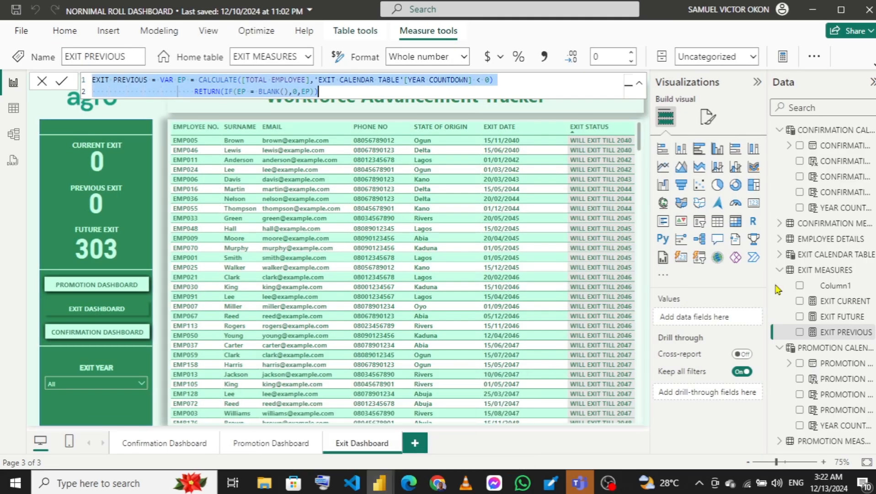
pyautogui.click(780, 271)
pyautogui.click(780, 270)
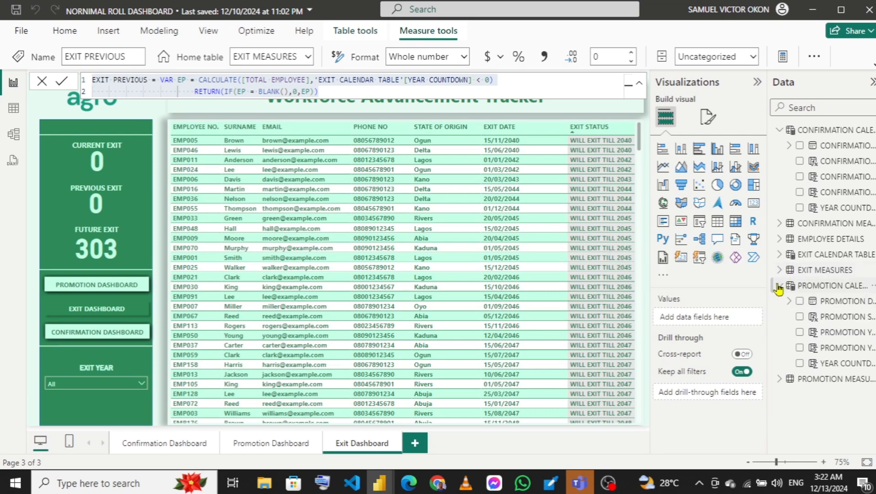
pyautogui.click(778, 288)
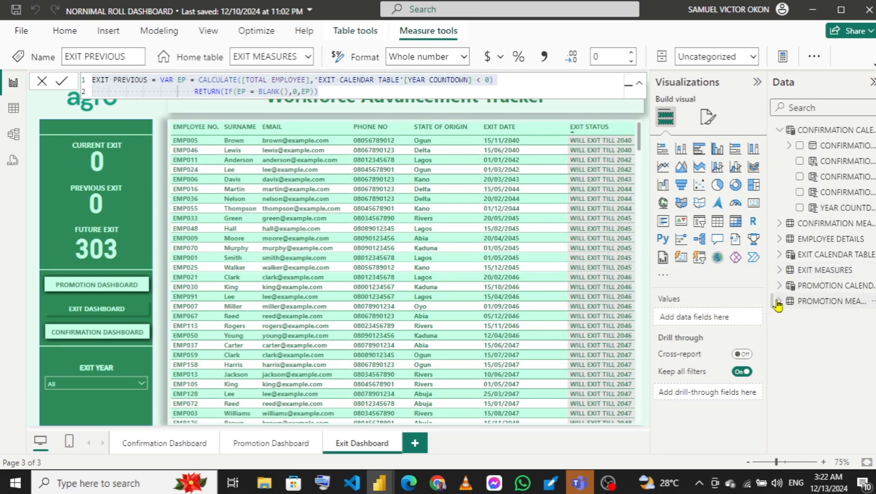
pyautogui.click(778, 301)
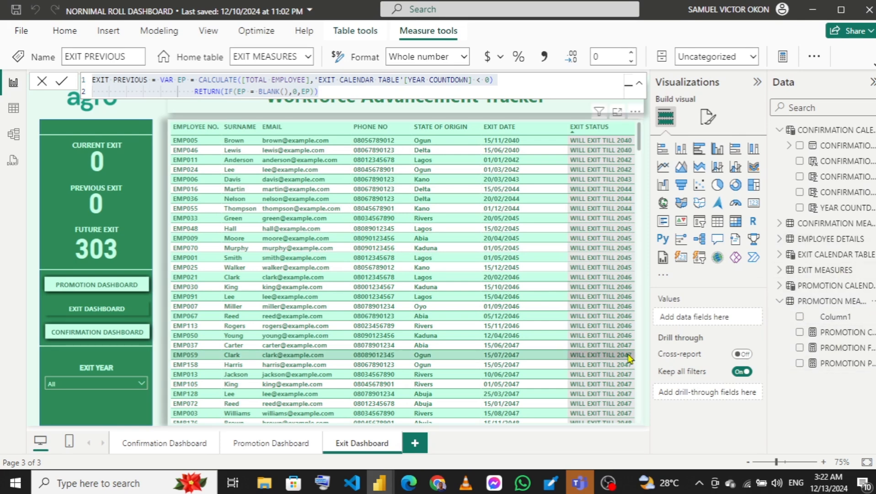
# - In the norminal roll report, create an empty manually entered table named PROMOTION MEASURES and load it into the model
pyautogui.moveTo(374, 485)
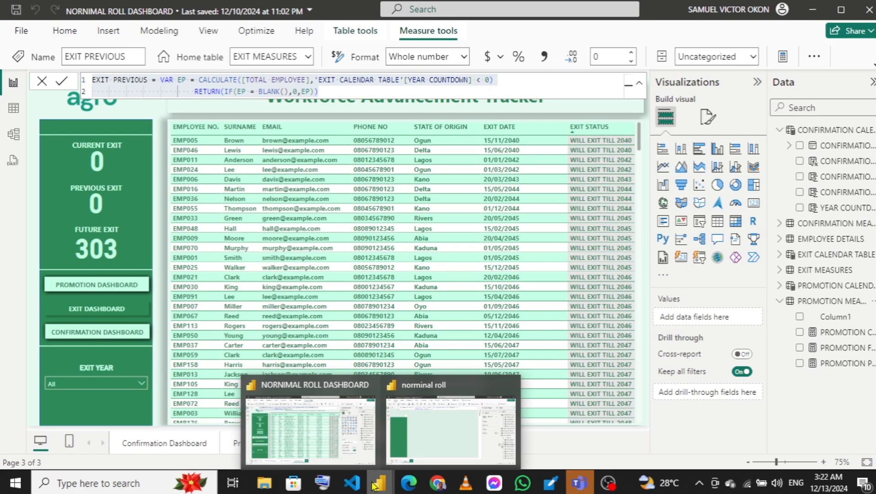
pyautogui.click(441, 417)
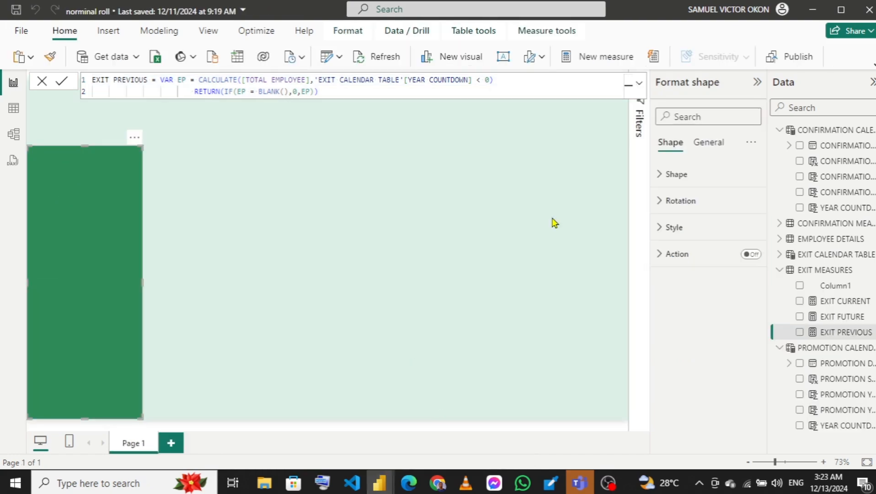
pyautogui.click(781, 272)
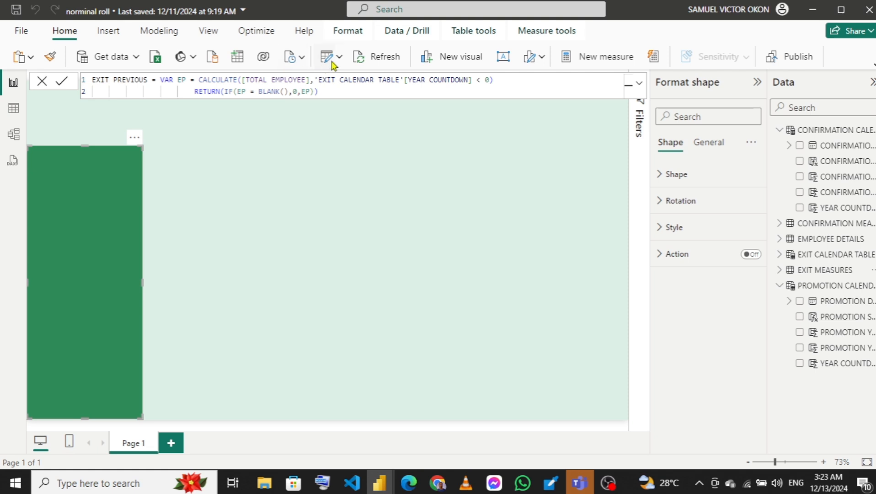
pyautogui.click(237, 57)
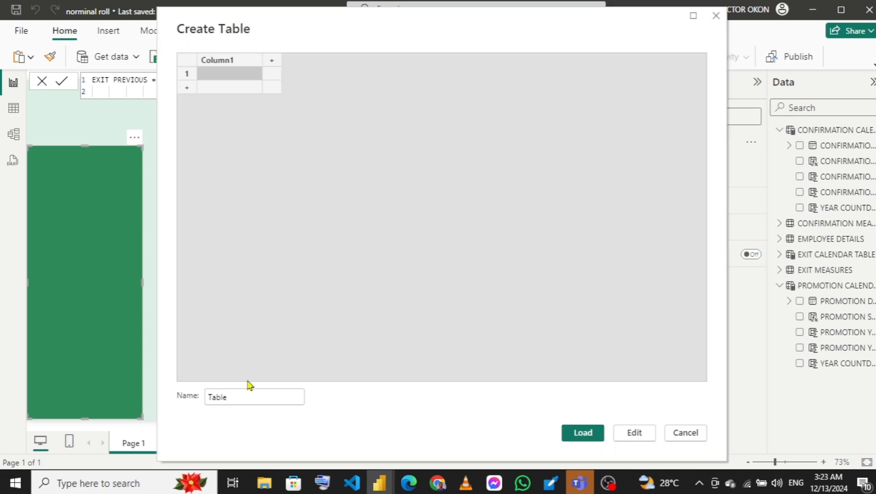
pyautogui.click(244, 396)
pyautogui.press('BackSpace')
pyautogui.press('BackSpace')
pyautogui.press('BackSpace')
pyautogui.press('BackSpace')
pyautogui.press('BackSpace')
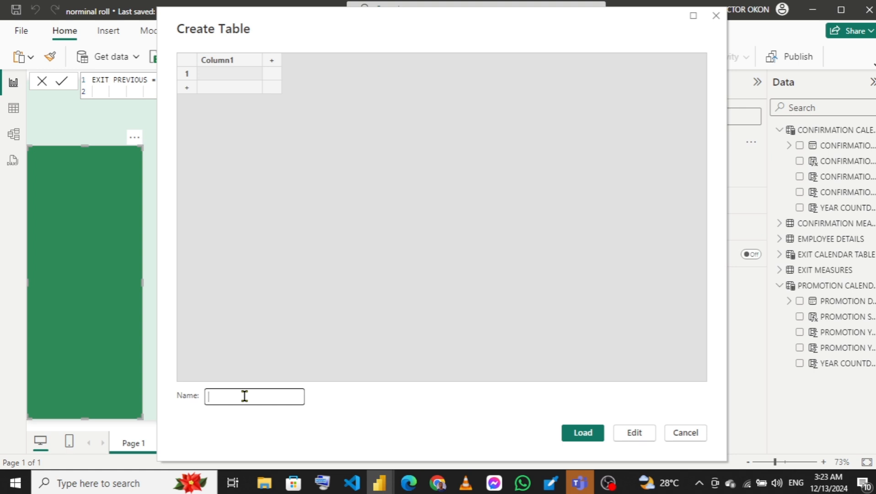
pyautogui.write('PRONO')
pyautogui.press('BackSpace')
pyautogui.press('BackSpace')
pyautogui.write('MOTI')
pyautogui.press('BackSpace')
pyautogui.press('BackSpace')
pyautogui.write('TION ')
pyautogui.write('TAB')
pyautogui.press('BackSpace')
pyautogui.press('BackSpace')
pyautogui.press('BackSpace')
pyautogui.write('MEASURES')
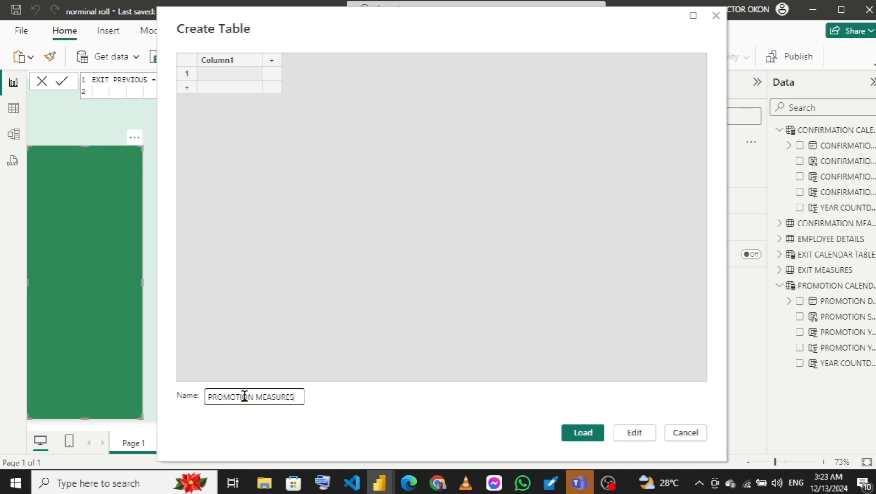
pyautogui.press('BackSpace')
pyautogui.click(579, 437)
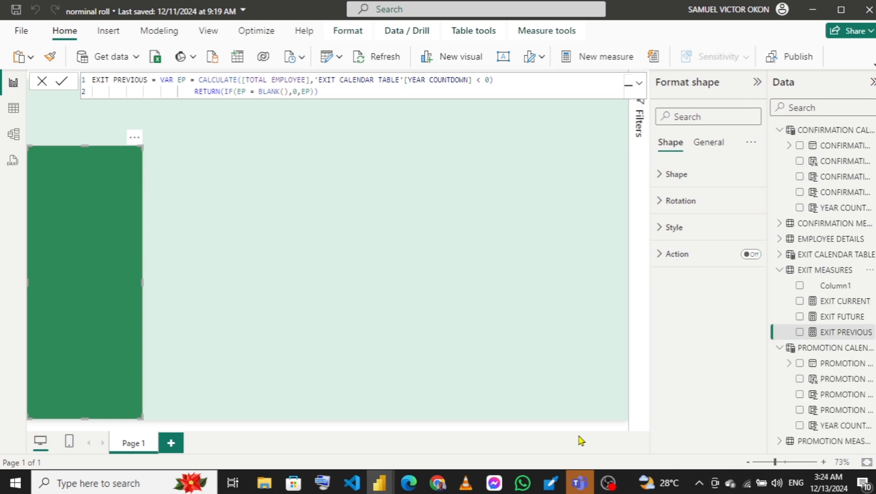
# - Collapse the PROMOTION CALENDAR, EXIT MEASURES and CONFIRMATION CALENDAR tables in the norminal roll field list
pyautogui.click(780, 348)
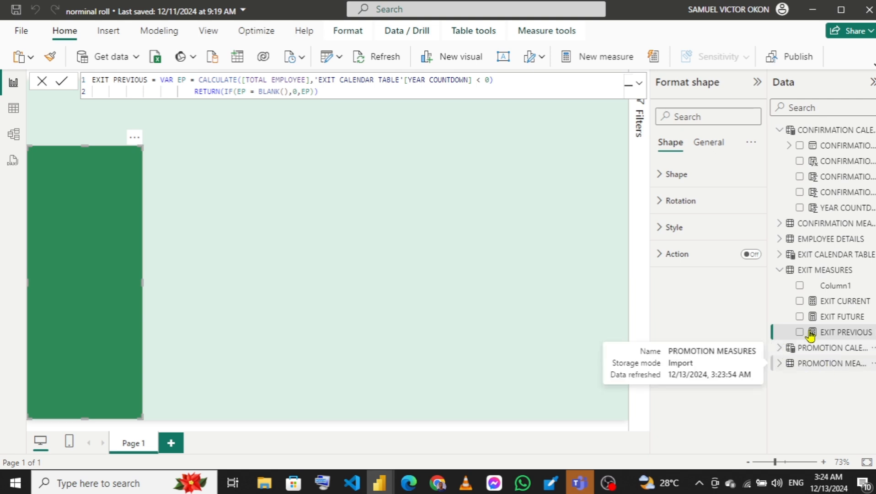
pyautogui.click(780, 270)
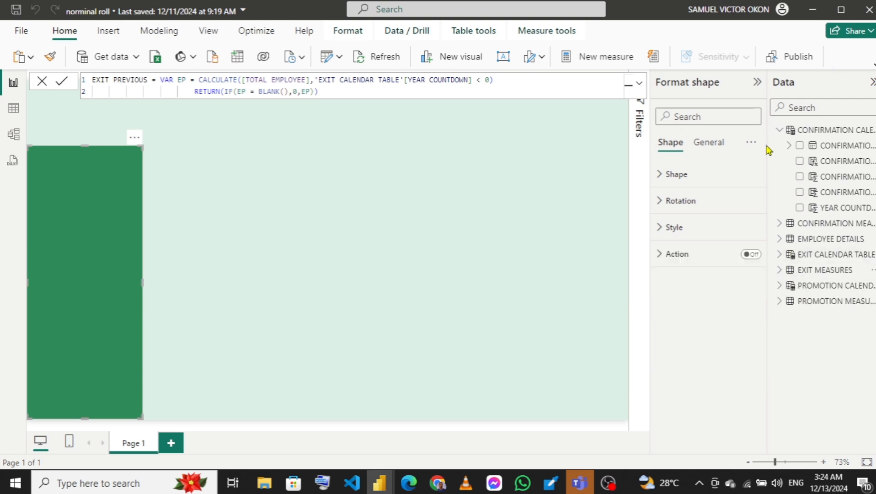
pyautogui.click(779, 130)
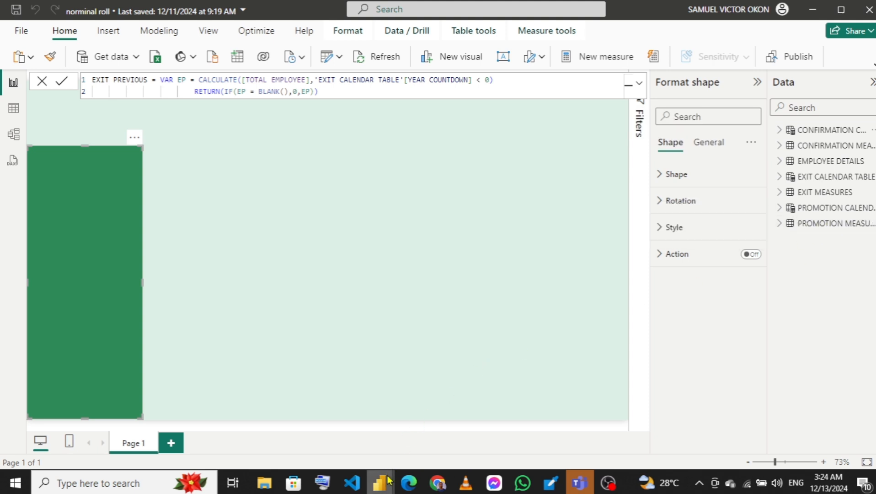
# - Switch to the NORNIMAL ROLL DASHBOARD report and copy the entire formula of the PROMOTION CURRENT measure
pyautogui.moveTo(380, 481)
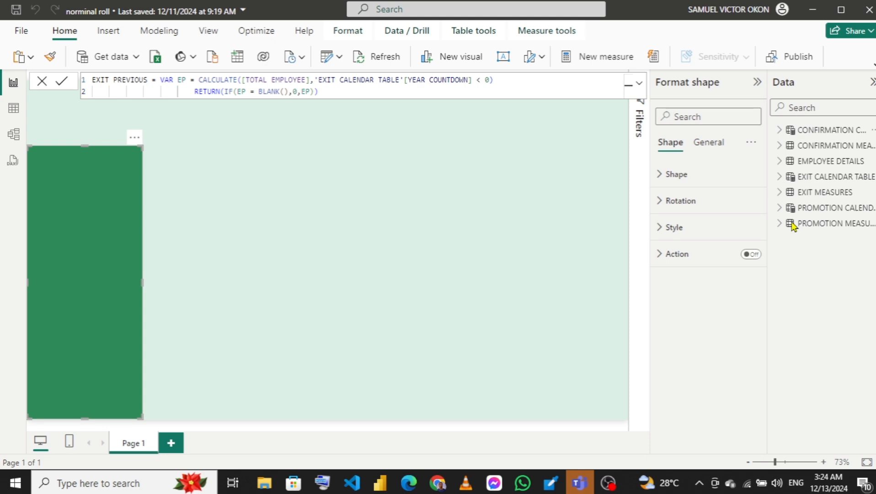
pyautogui.hotkey('alt', 'Tab')
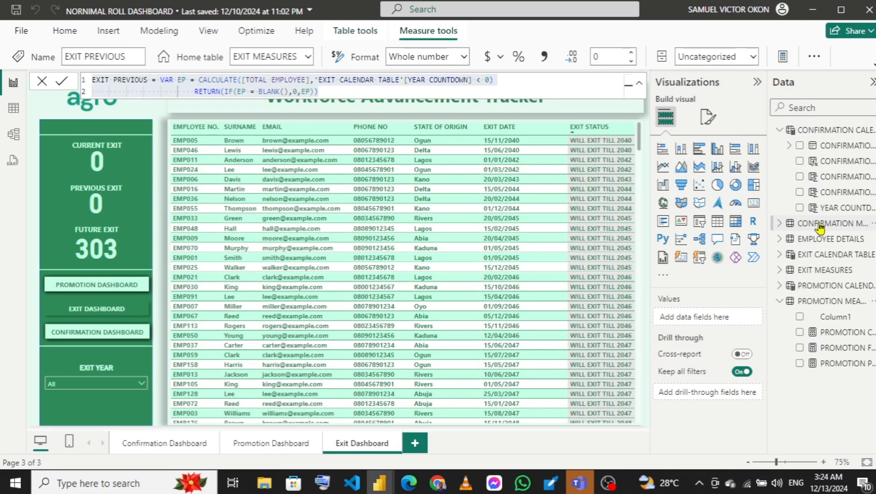
pyautogui.click(841, 333)
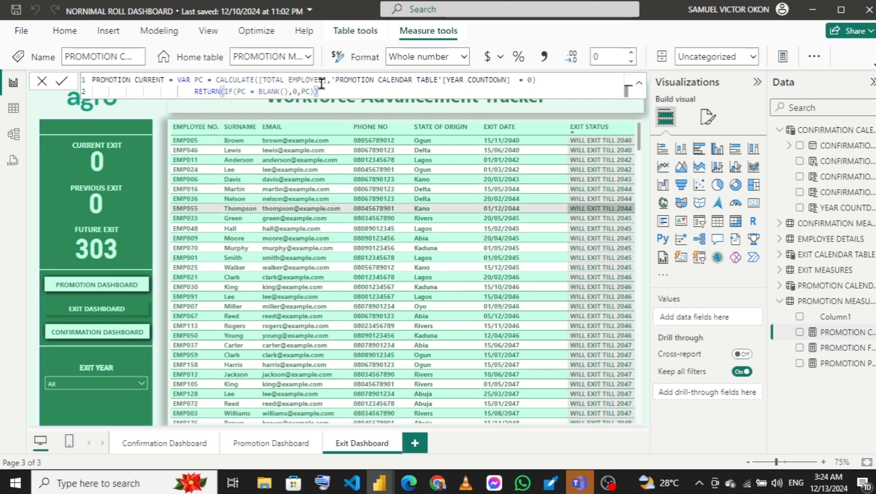
pyautogui.click(335, 91)
pyautogui.hotkey('ctrl', 'a')
pyautogui.hotkey('ctrl', 'c')
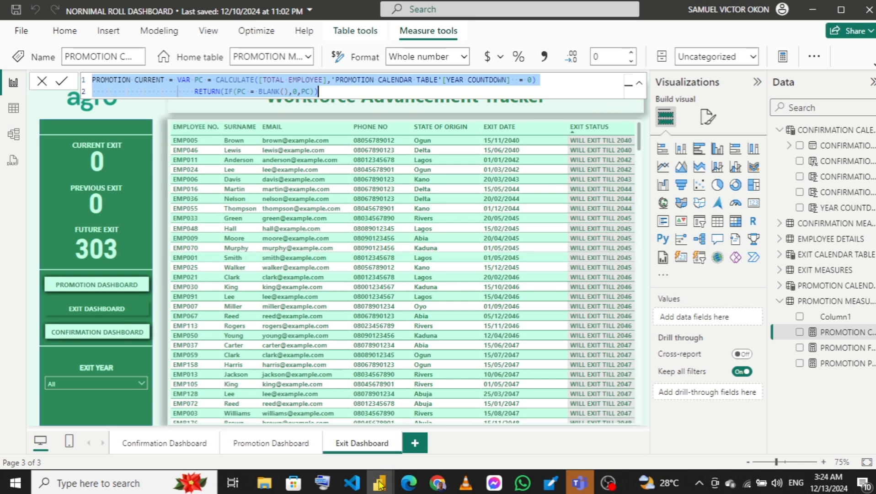
# - In the norminal roll report, add the PROMOTION CURRENT measure to PROMOTION MEASURES from the copied formula with YEAR COUNTDOWN = 0 and commit it
pyautogui.click(455, 430)
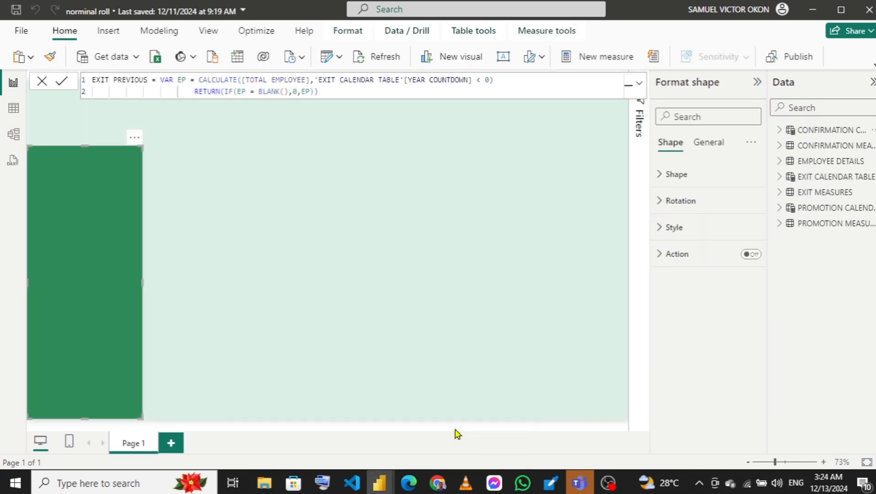
pyautogui.rightClick(817, 223)
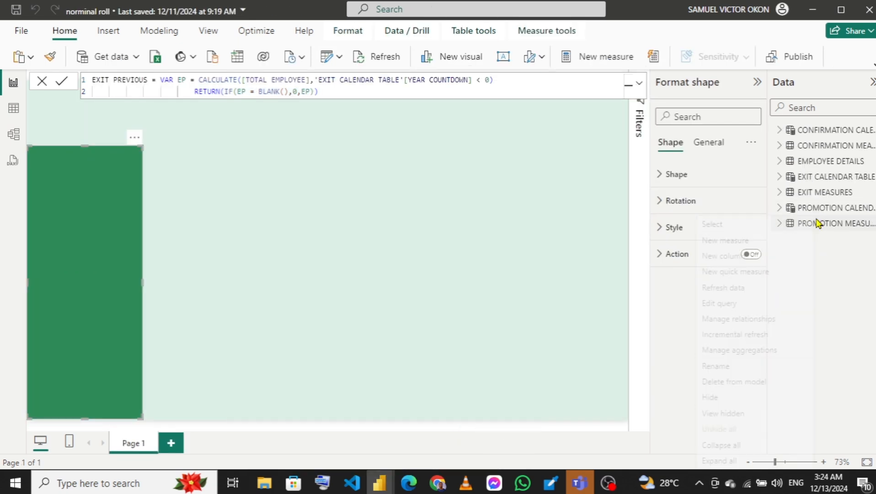
pyautogui.click(726, 240)
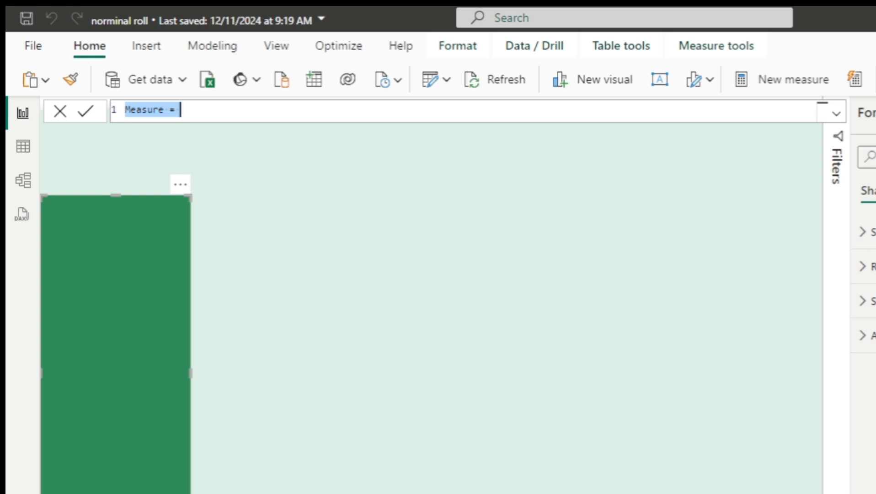
pyautogui.hotkey('ctrl', 'v')
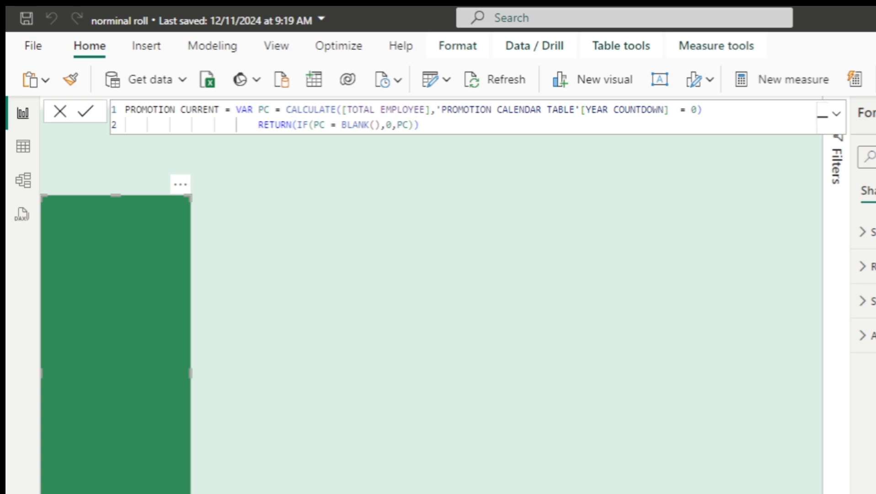
pyautogui.press('Return')
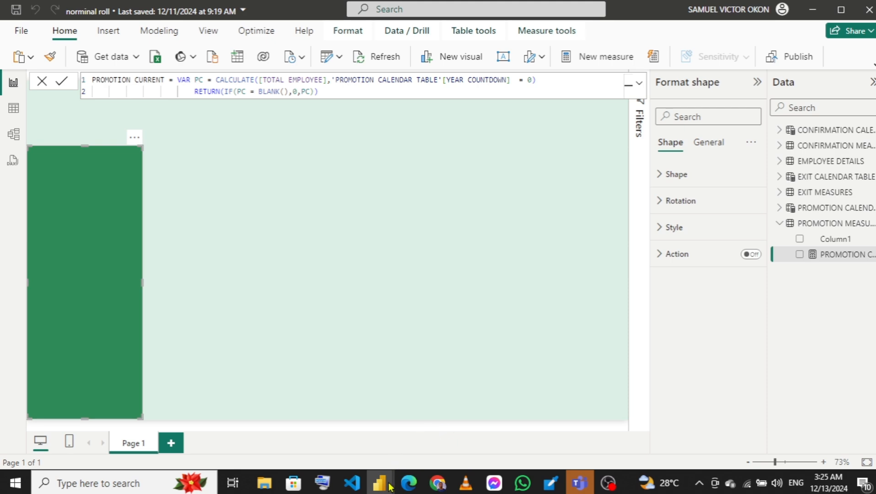
# - Switch to the NORNIMAL ROLL DASHBOARD report and copy the entire formula of the PROMOTION FUTURE measure
pyautogui.moveTo(379, 483)
pyautogui.click(318, 426)
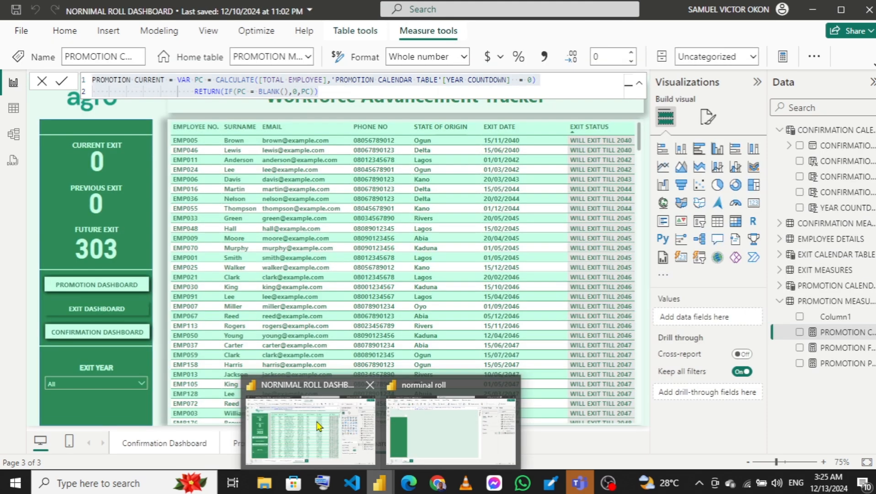
pyautogui.click(827, 348)
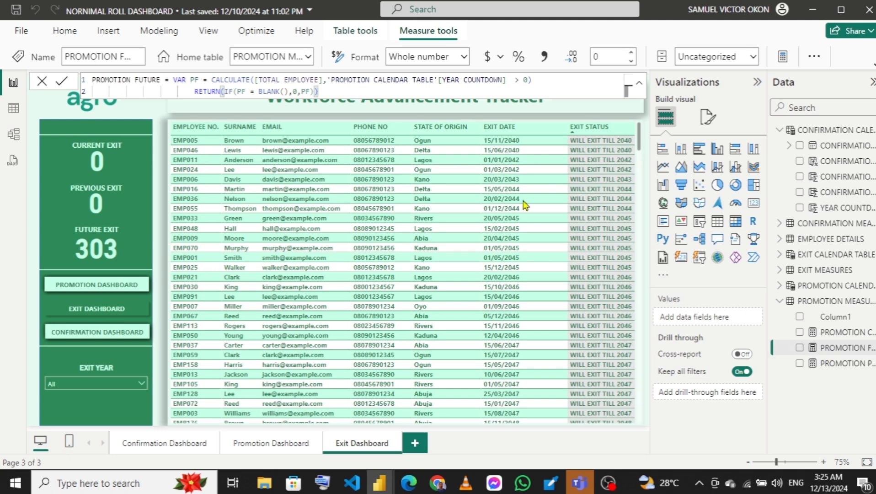
pyautogui.hotkey('ctrl', 'a')
pyautogui.hotkey('ctrl', 'c')
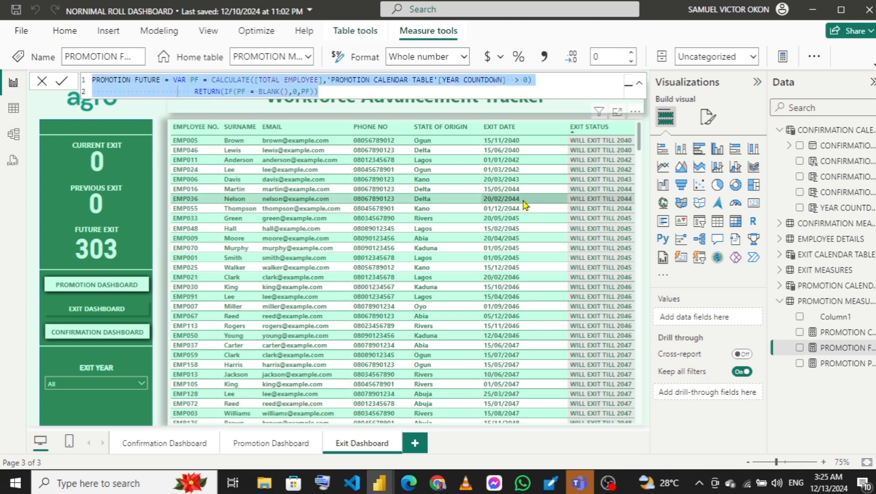
# - In the norminal roll report, add the PROMOTION FUTURE measure to PROMOTION MEASURES from the copied formula with YEAR COUNTDOWN > 0 and commit it
pyautogui.moveTo(379, 489)
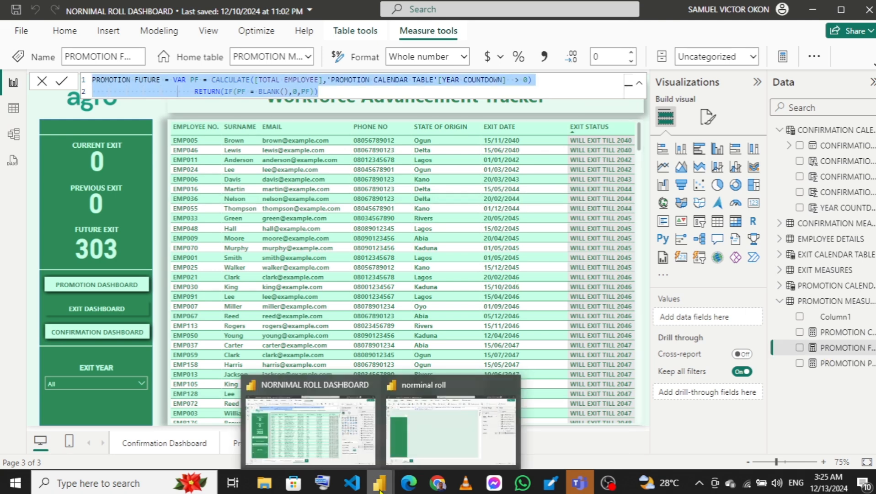
pyautogui.click(470, 407)
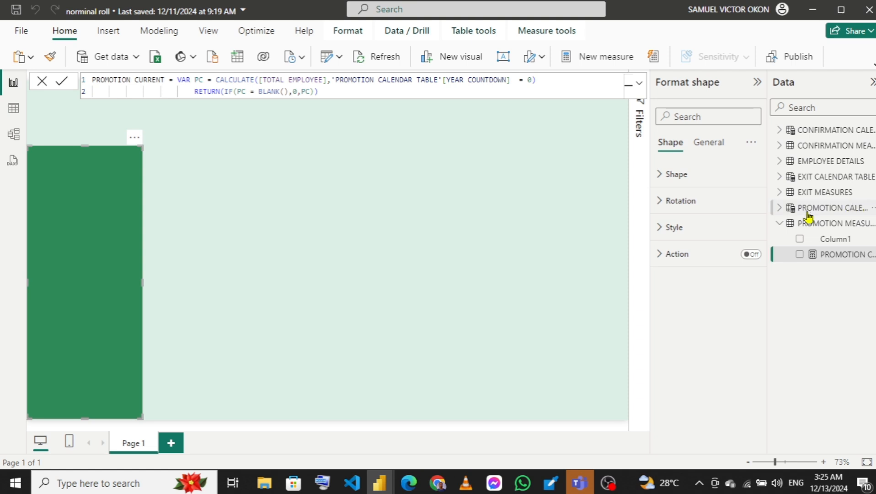
pyautogui.rightClick(819, 225)
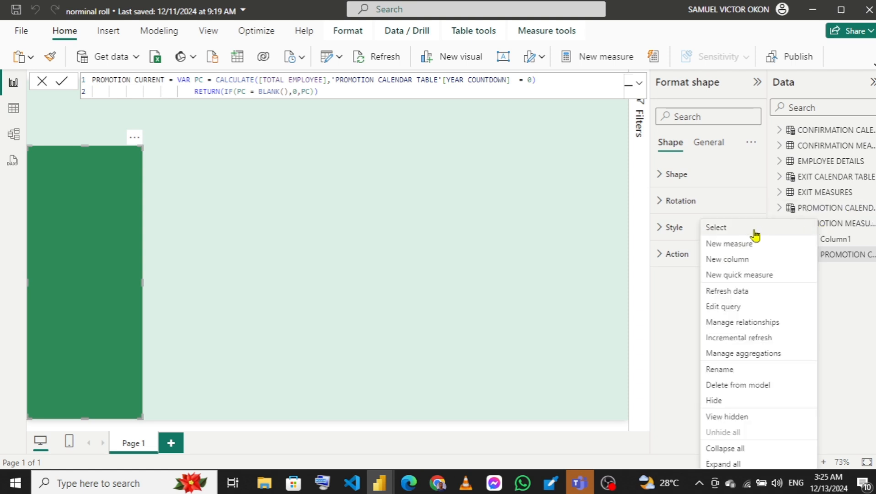
pyautogui.click(720, 244)
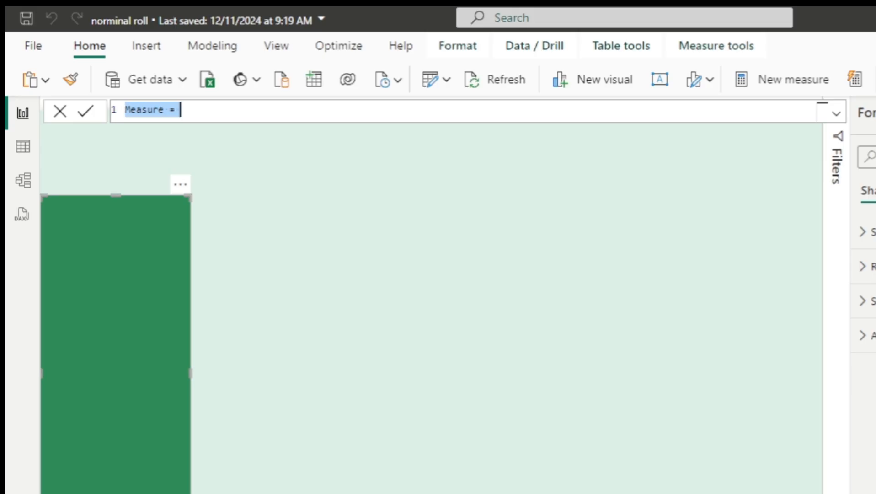
pyautogui.hotkey('ctrl', 'v')
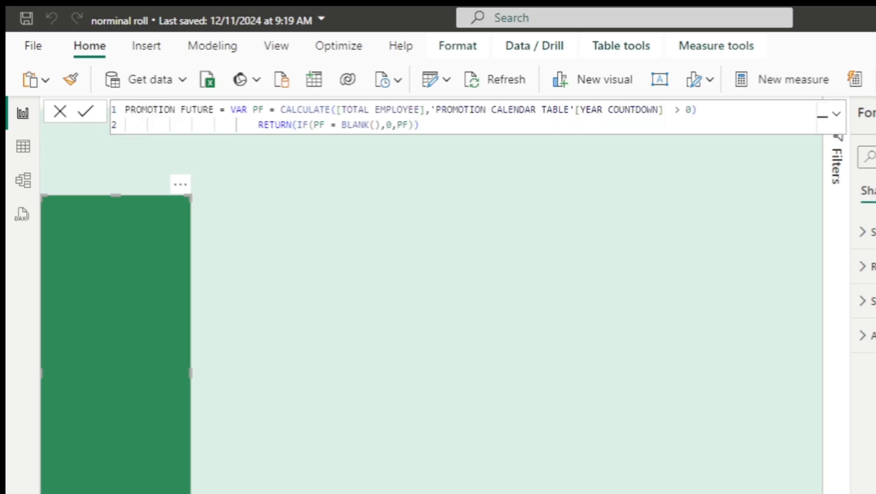
pyautogui.press('Return')
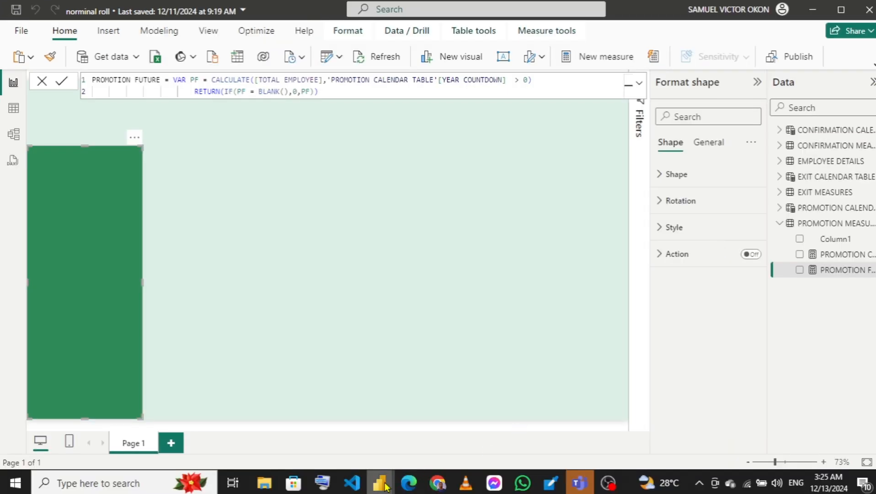
# - Switch to the NORNIMAL ROLL DASHBOARD report and copy the entire formula of the PROMOTION PREVIOUS measure
pyautogui.moveTo(385, 487)
pyautogui.click(327, 432)
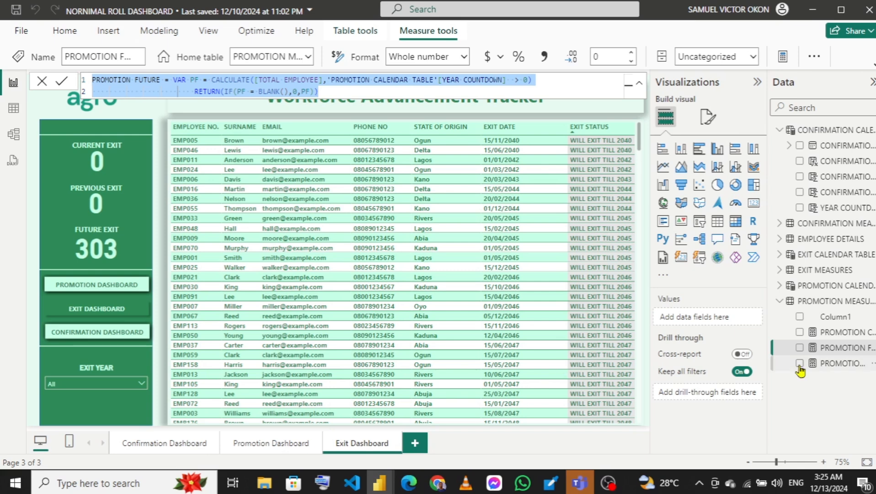
pyautogui.click(830, 365)
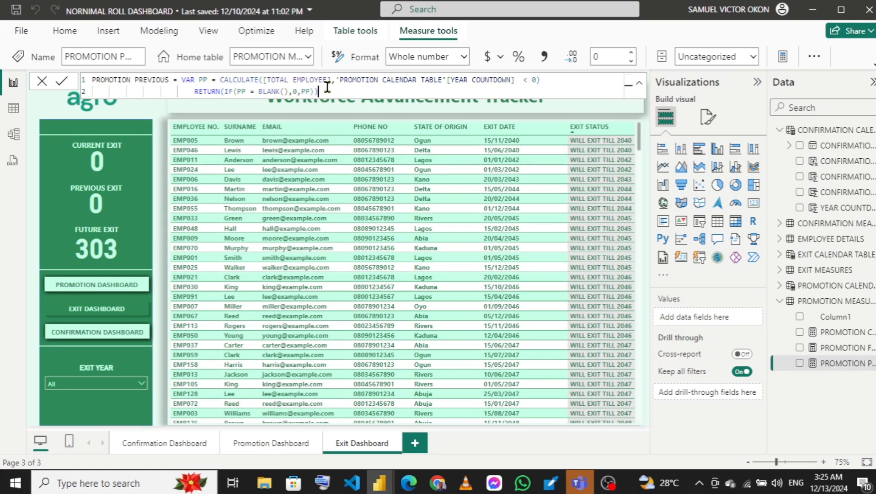
pyautogui.hotkey('ctrl', 'a')
pyautogui.hotkey('ctrl', 'c')
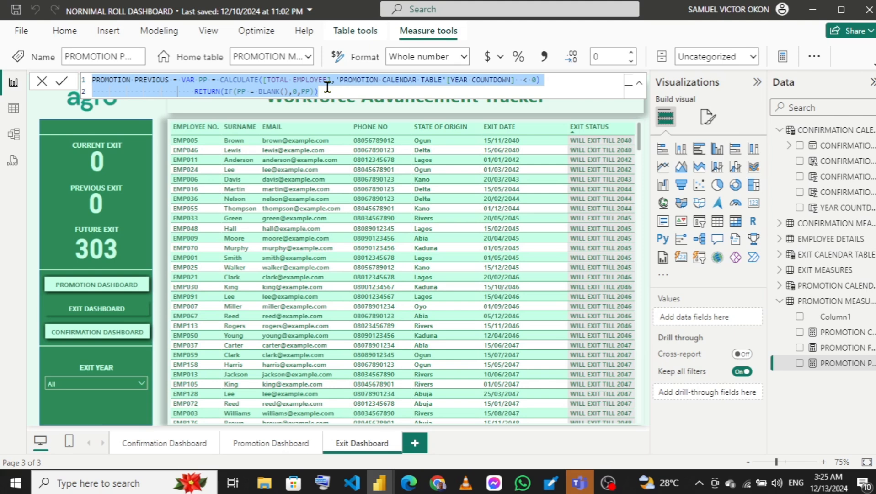
# - In the norminal roll report, add the PROMOTION PREVIOUS measure to PROMOTION MEASURES from the copied formula with YEAR COUNTDOWN < 0, then collapse the table
pyautogui.moveTo(379, 483)
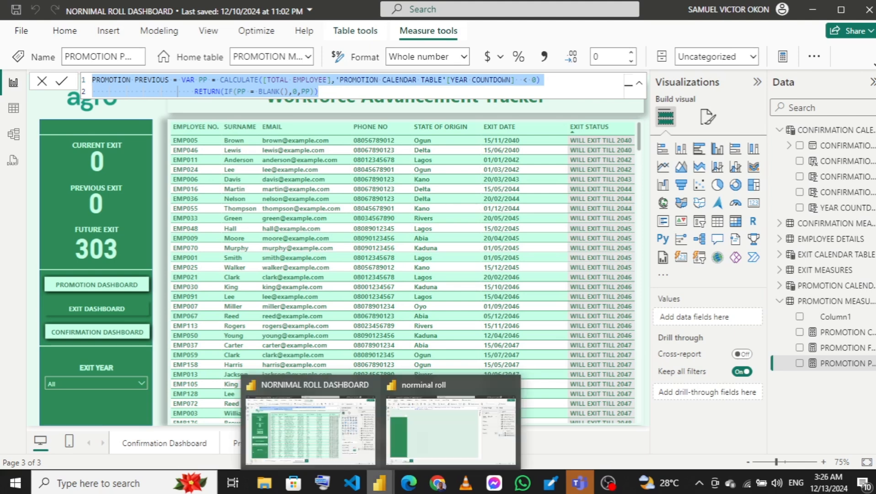
pyautogui.click(459, 432)
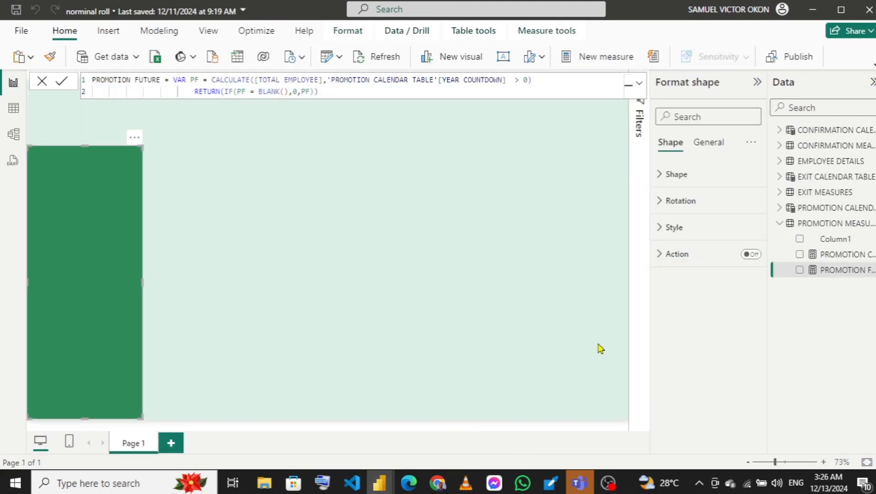
pyautogui.rightClick(805, 226)
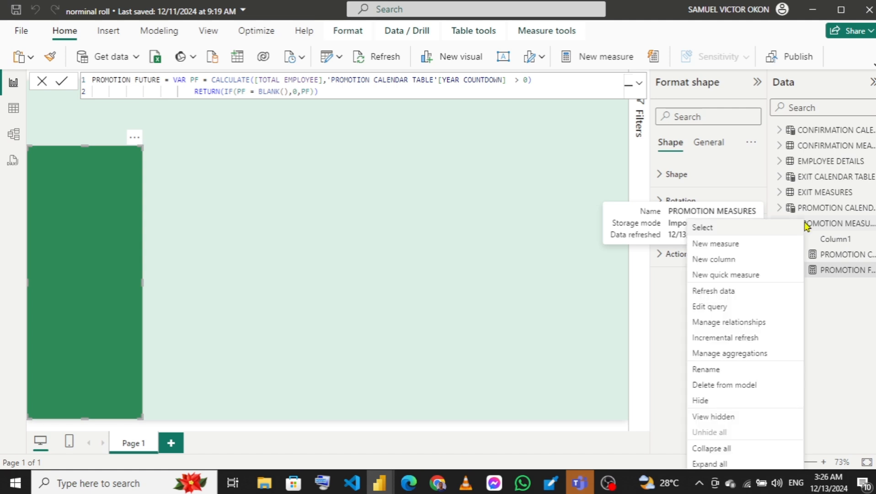
pyautogui.click(717, 244)
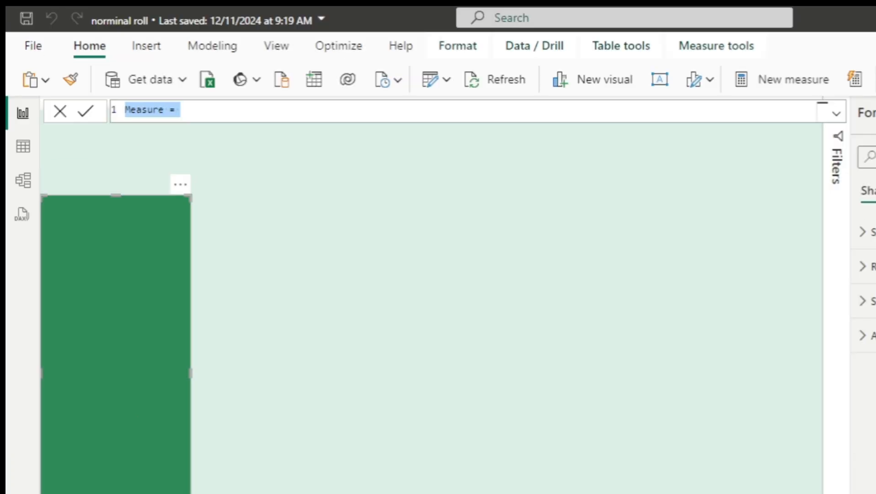
pyautogui.hotkey('ctrl', 'v')
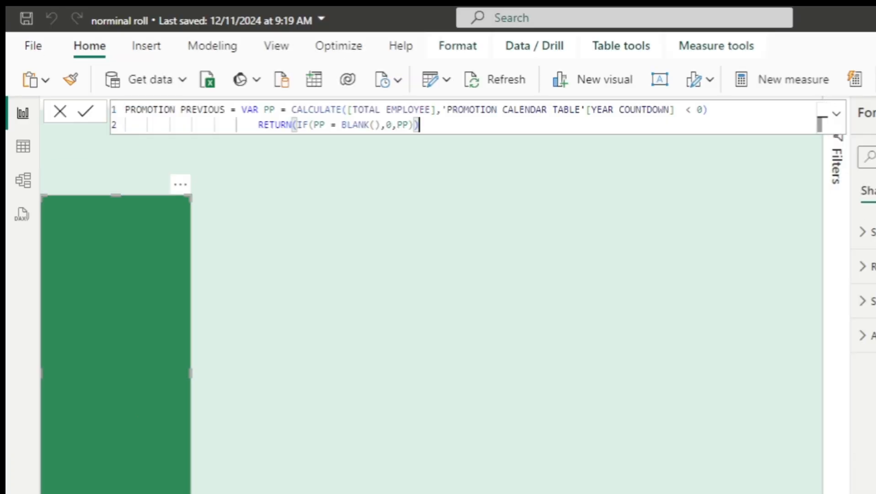
pyautogui.press('Return')
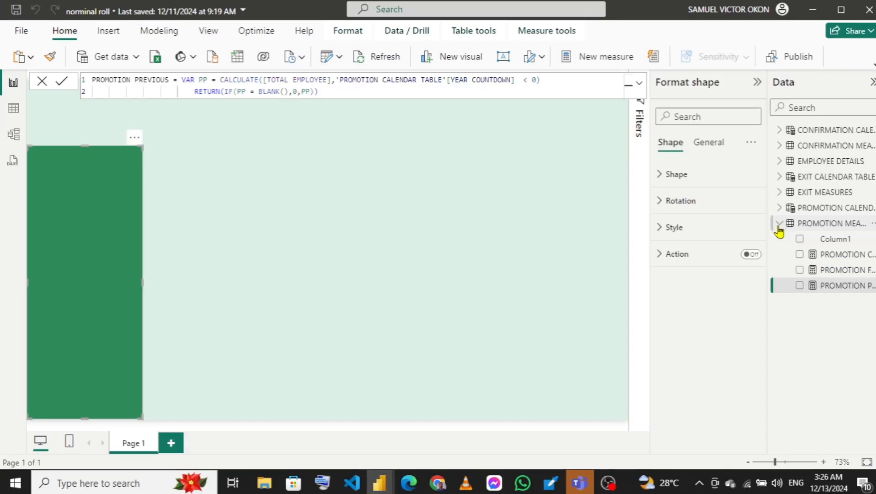
pyautogui.click(778, 224)
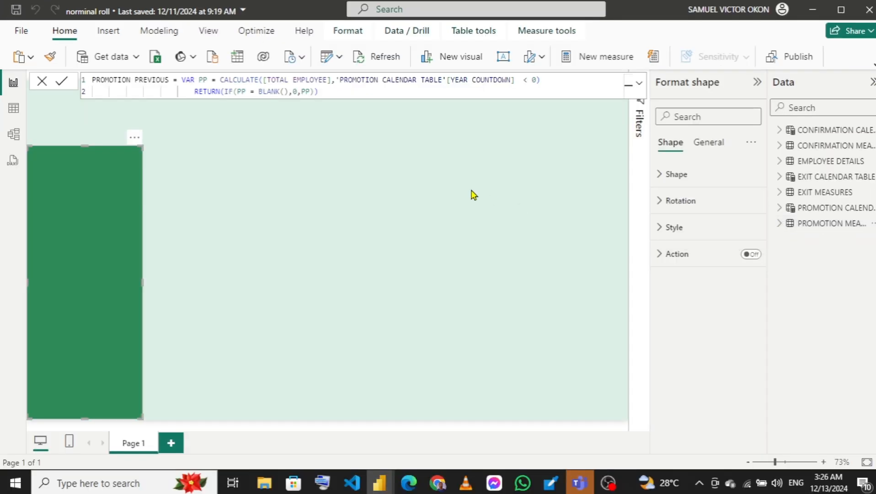